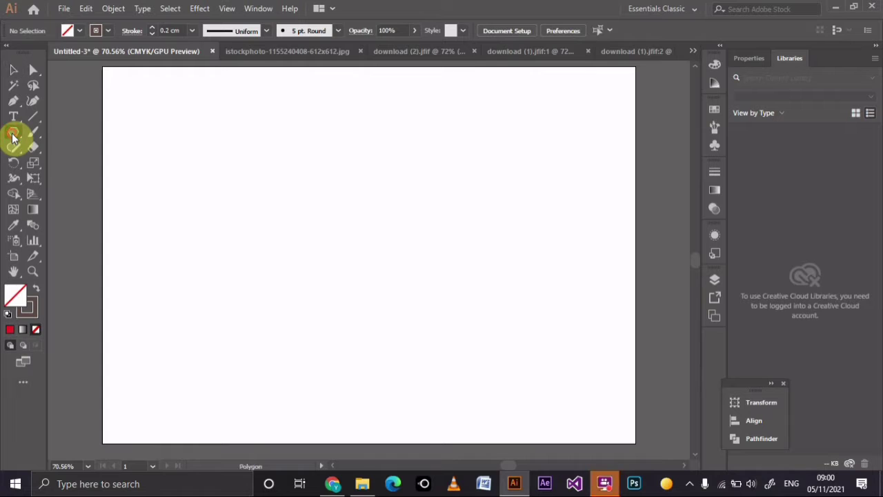
Draw a hexagon in the upper-left part of the artboard with the Polygon tool and fill it with green.
click(13, 137)
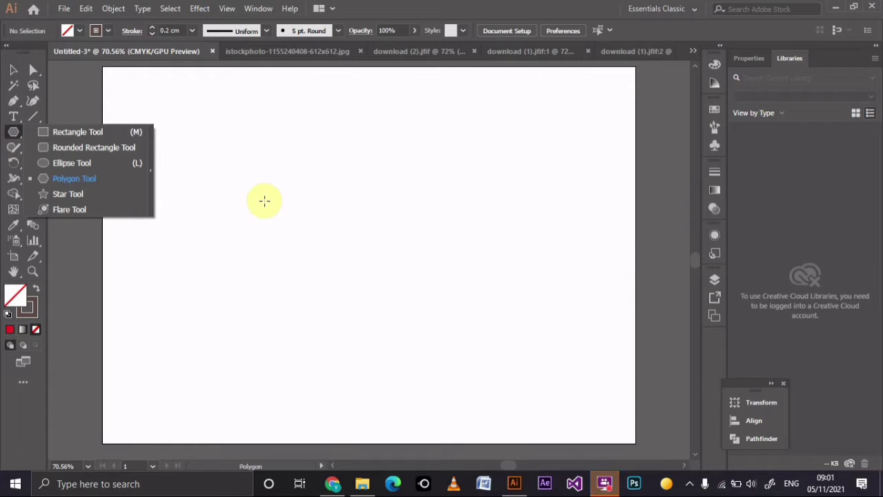
drag(264, 198, 305, 240)
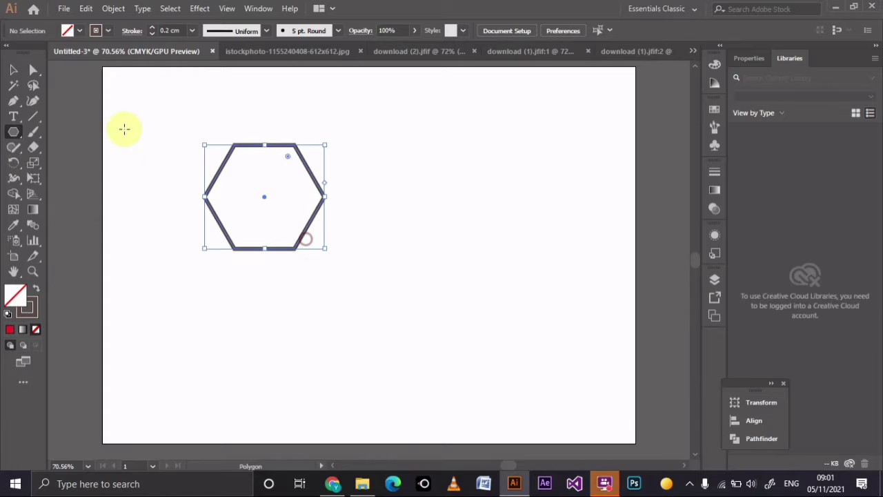
click(22, 72)
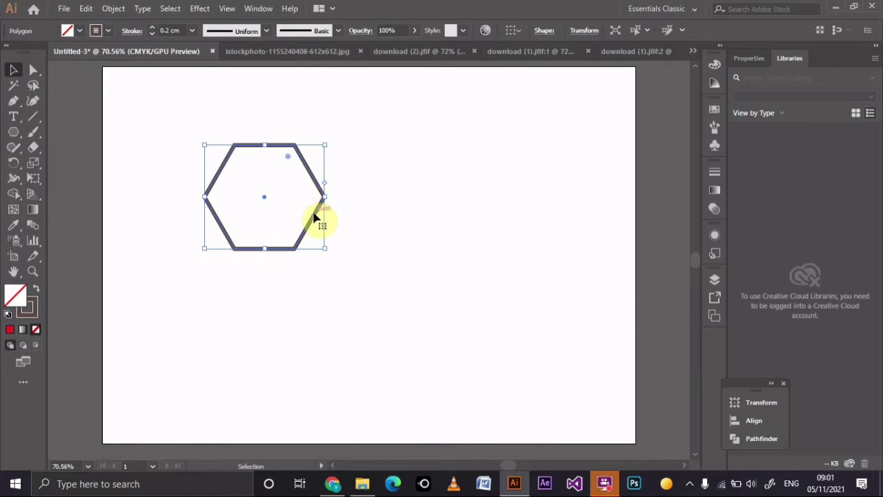
click(67, 32)
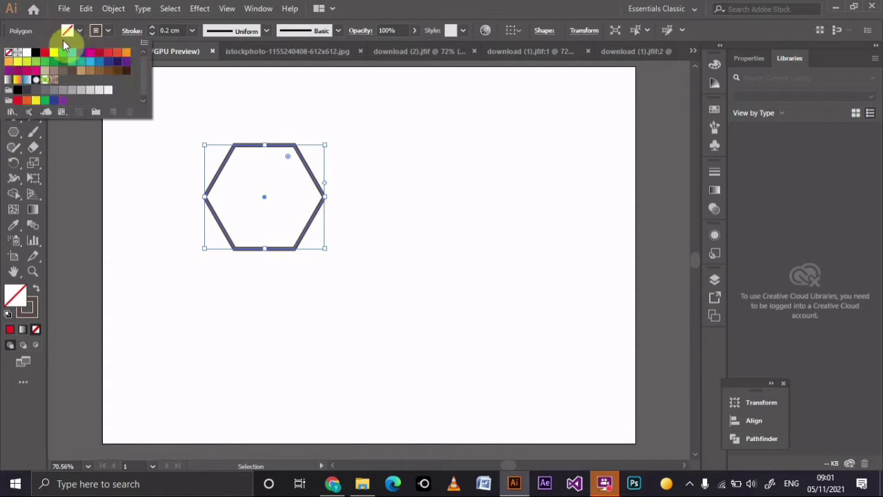
click(63, 53)
click(289, 214)
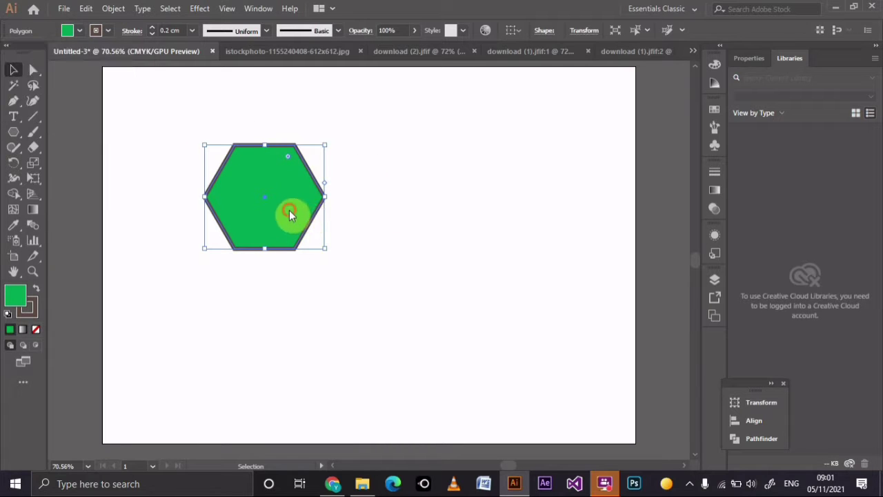
Duplicate the hexagon beside it and below the pair, rotating the lower copy so a corner points up.
drag(285, 201, 426, 204)
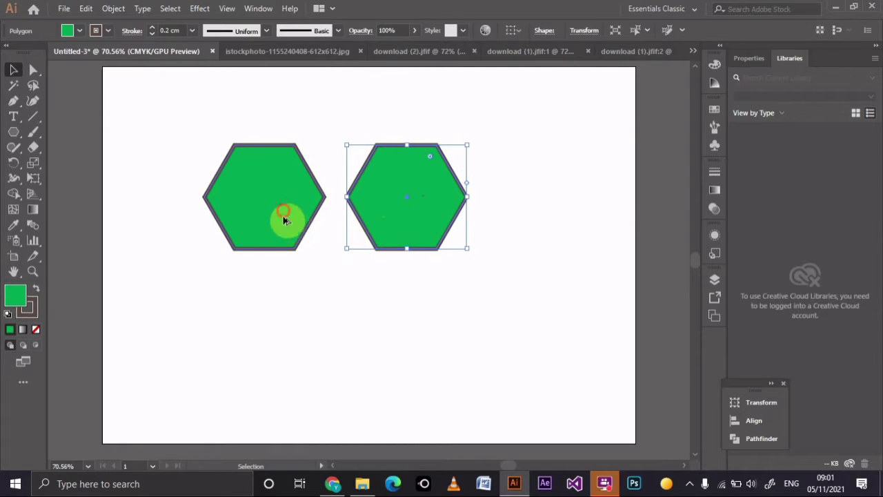
drag(286, 217, 353, 335)
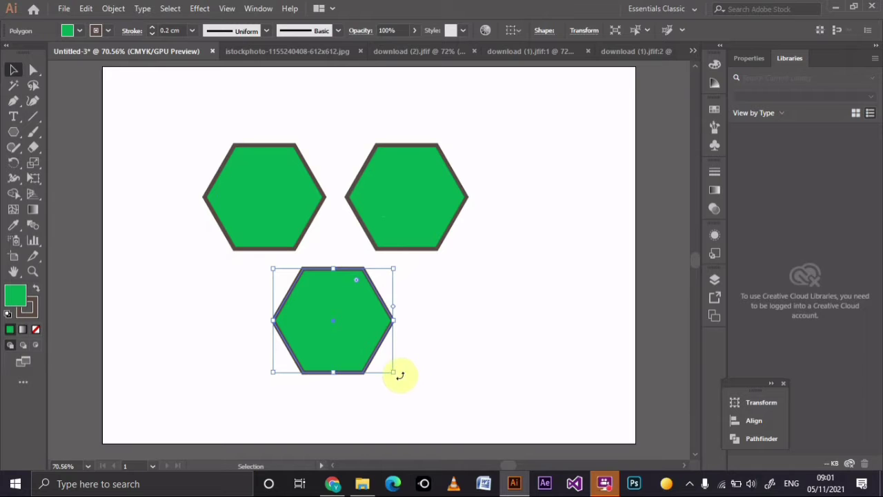
drag(398, 371, 357, 395)
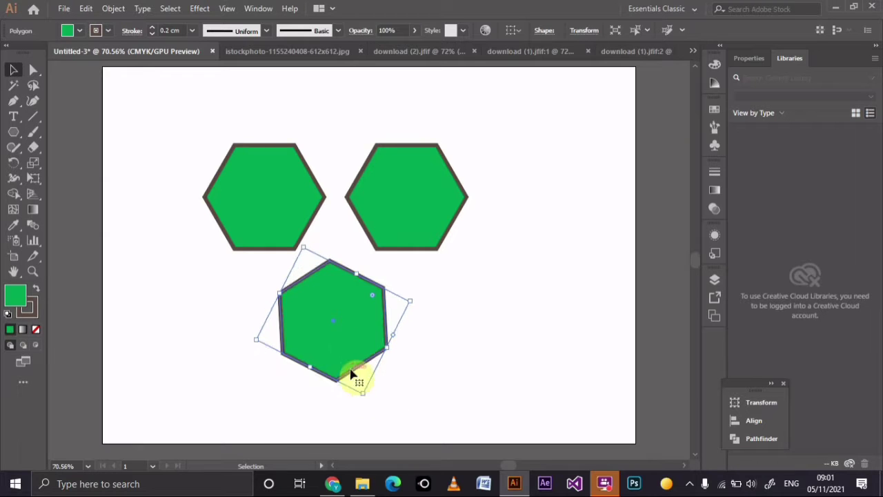
drag(343, 350, 345, 344)
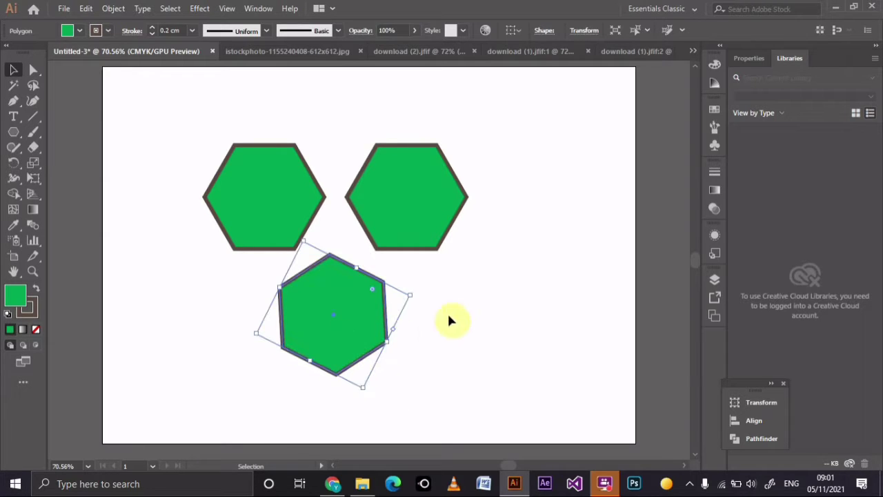
Rotate the upper-right hexagon so a corner points up and move it closer to the lower hexagon.
click(444, 234)
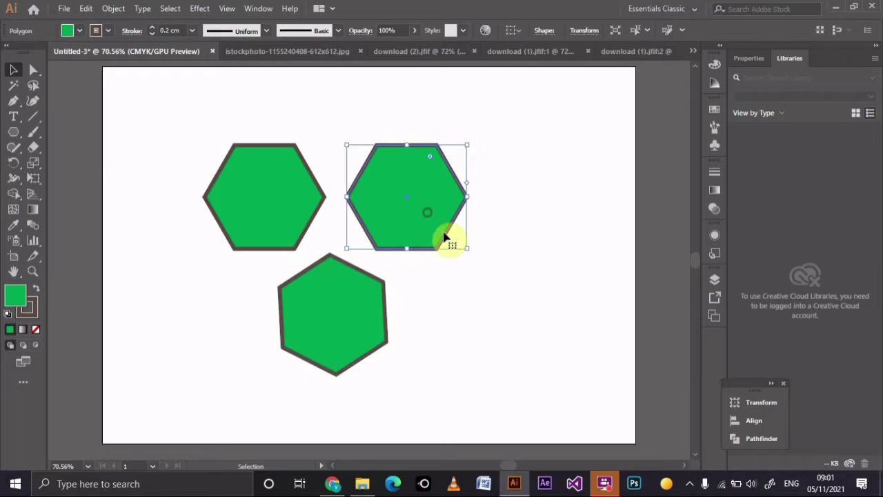
drag(474, 253, 481, 219)
drag(425, 220, 416, 225)
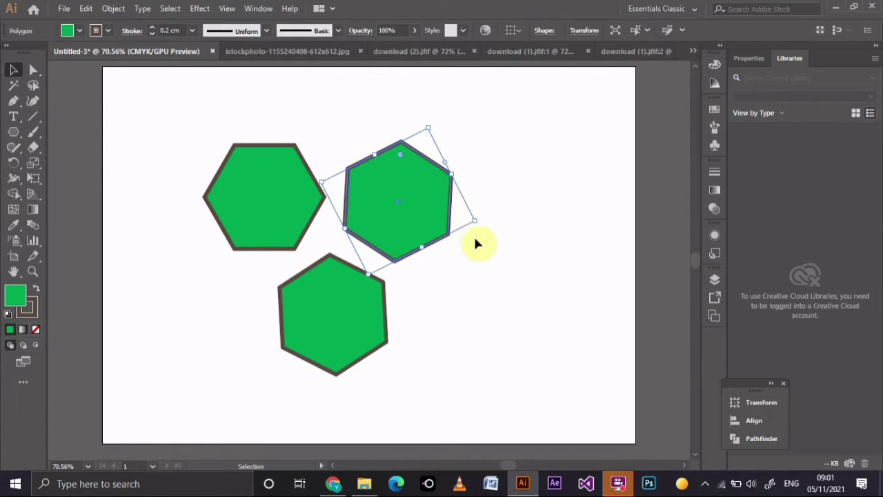
drag(481, 221, 481, 219)
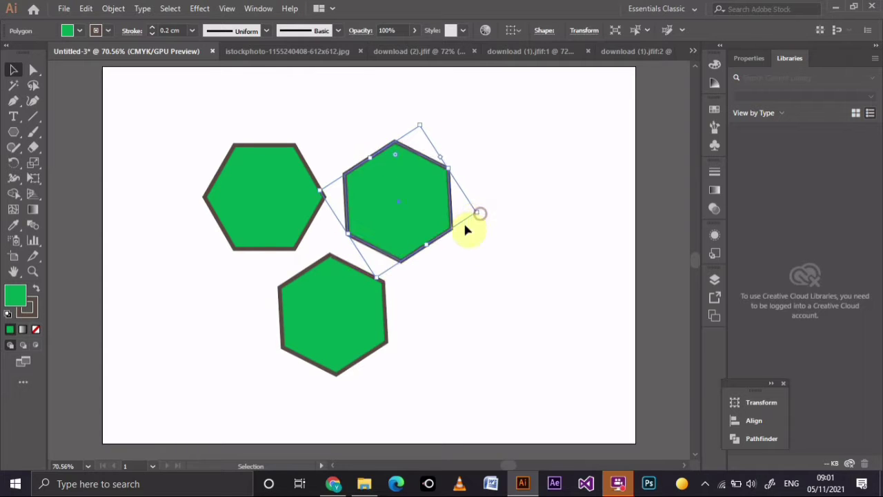
drag(420, 232, 417, 237)
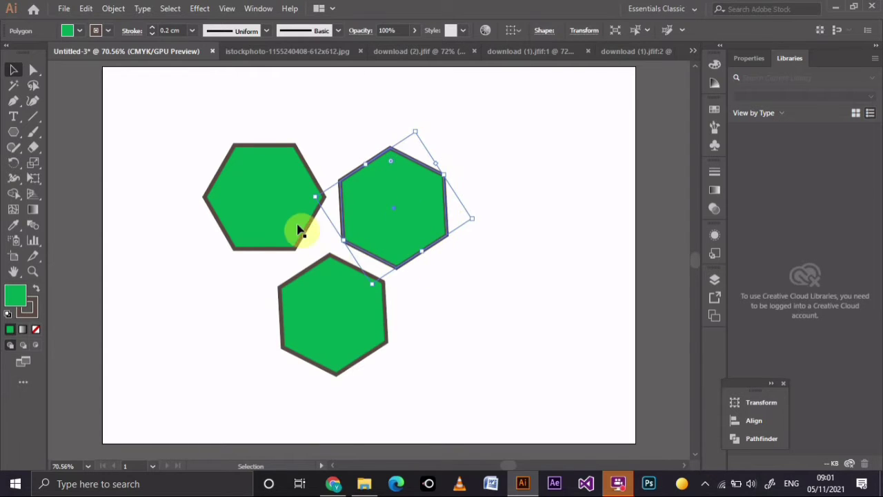
Rotate the upper-left hexagon to match the other two and fit it beside them in a honeycomb cluster.
drag(285, 219, 275, 230)
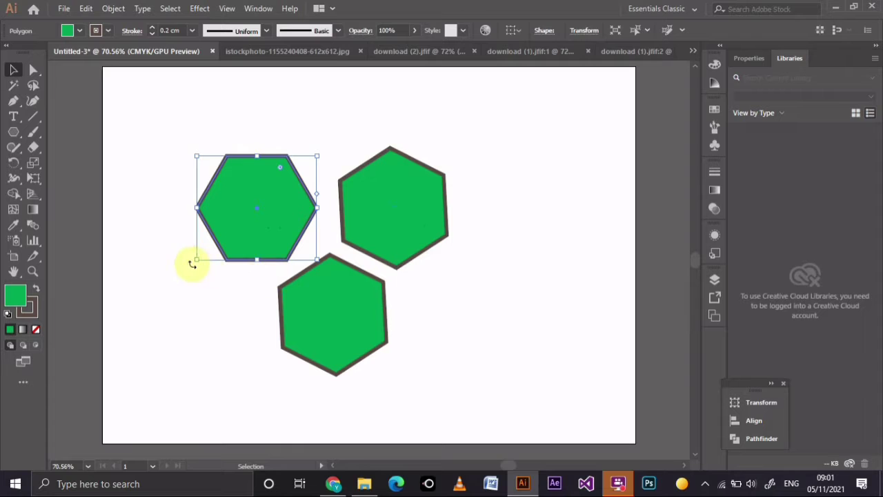
drag(192, 264, 154, 235)
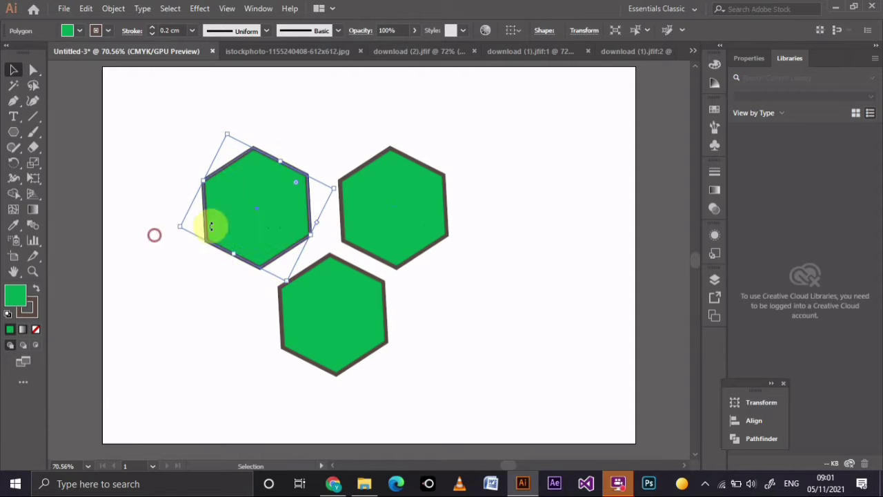
mouse_move(233, 209)
mouse_down()
mouse_move(241, 220)
mouse_move(239, 213)
mouse_up()
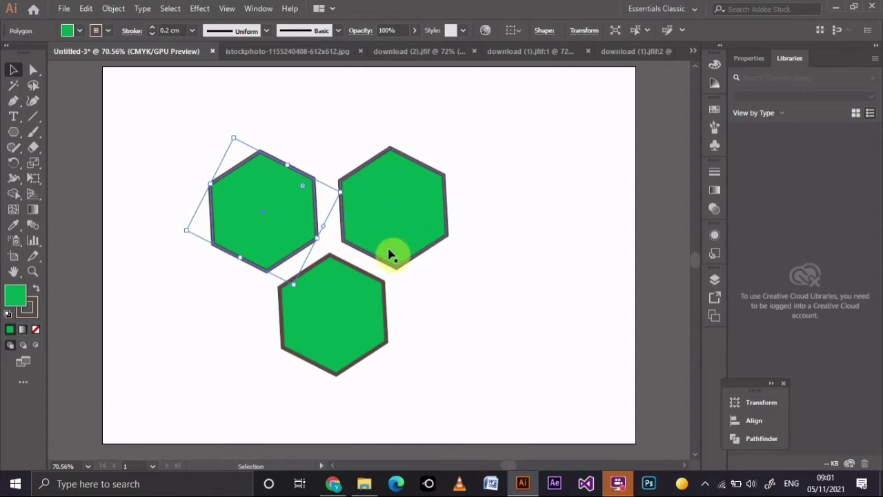
click(439, 329)
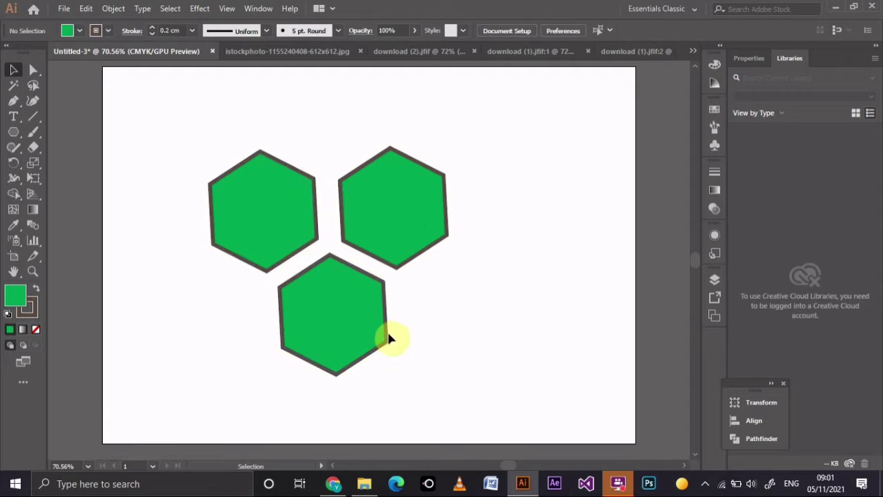
Rotate all three hexagons together slightly, then move the upper-right one level with the upper-left one.
drag(194, 141, 439, 387)
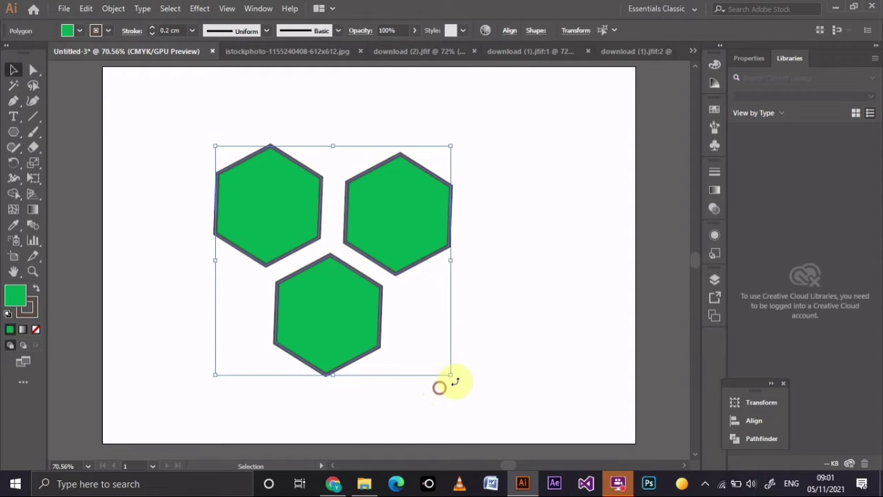
click(504, 368)
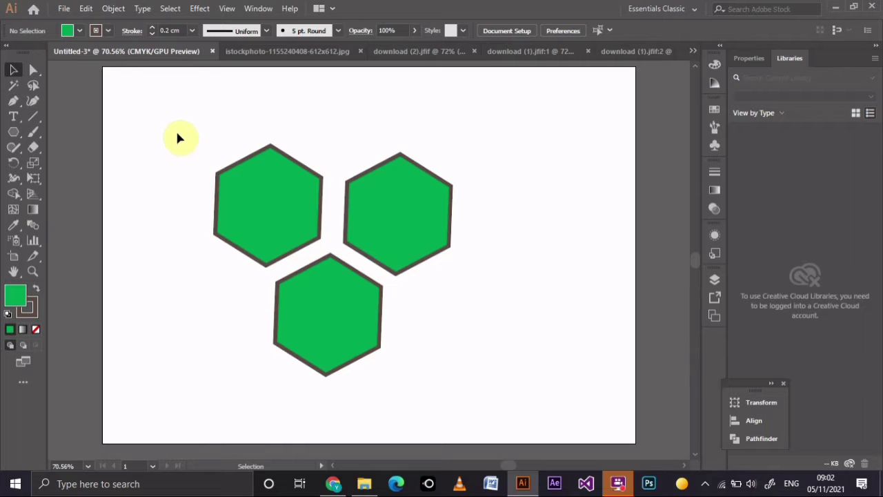
drag(373, 231, 388, 222)
key(ctrl+h)
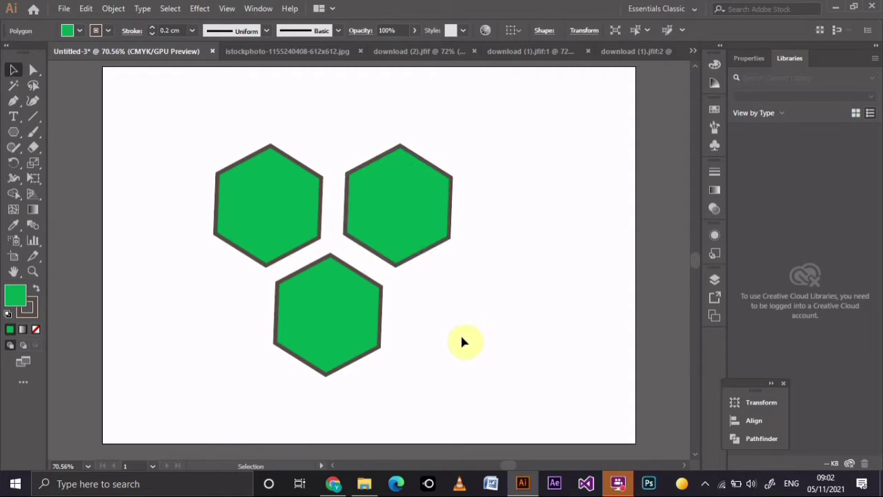
click(445, 339)
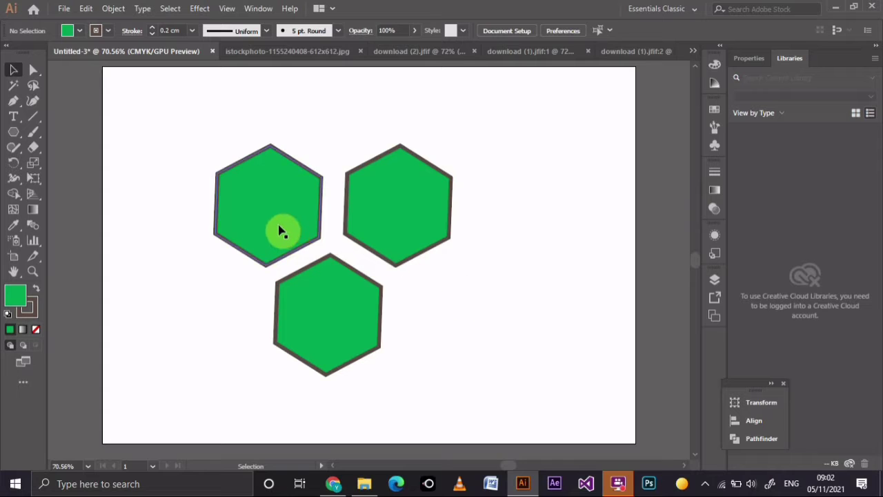
Move the three hexagons closer together so the gaps between them are narrow and even.
drag(350, 321, 350, 314)
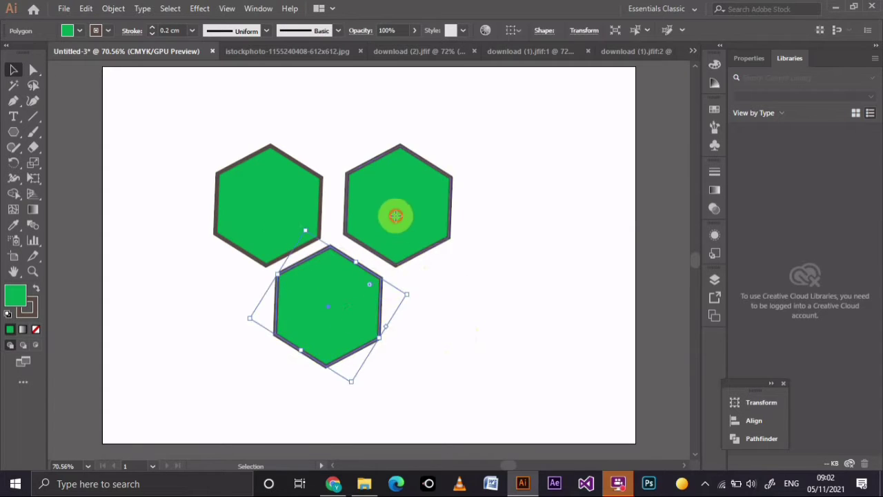
drag(394, 213, 391, 218)
drag(272, 211, 274, 214)
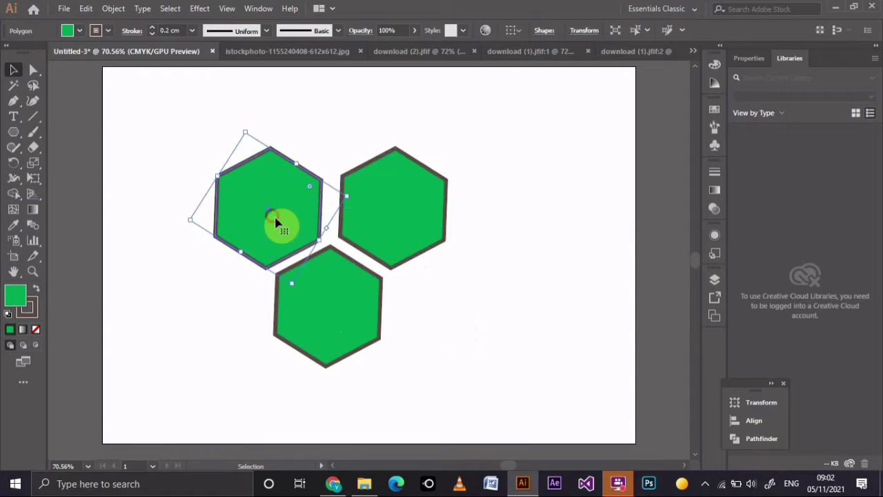
drag(411, 235, 405, 239)
click(487, 288)
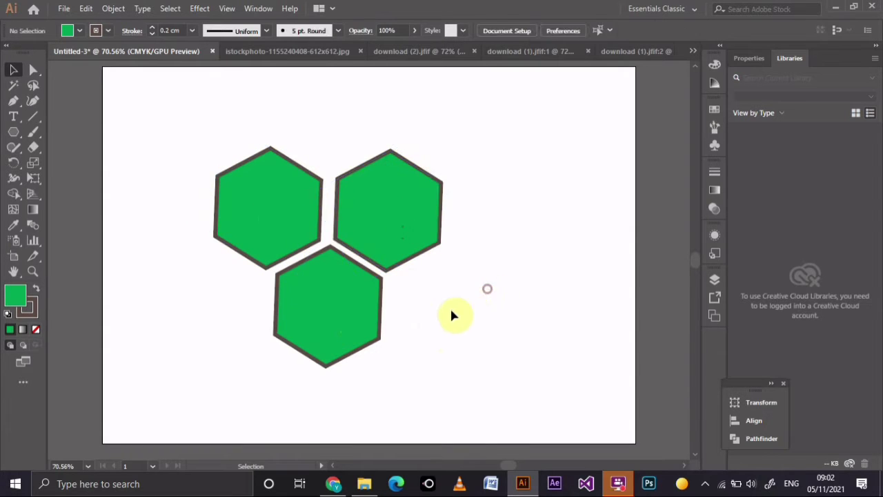
drag(351, 319, 347, 327)
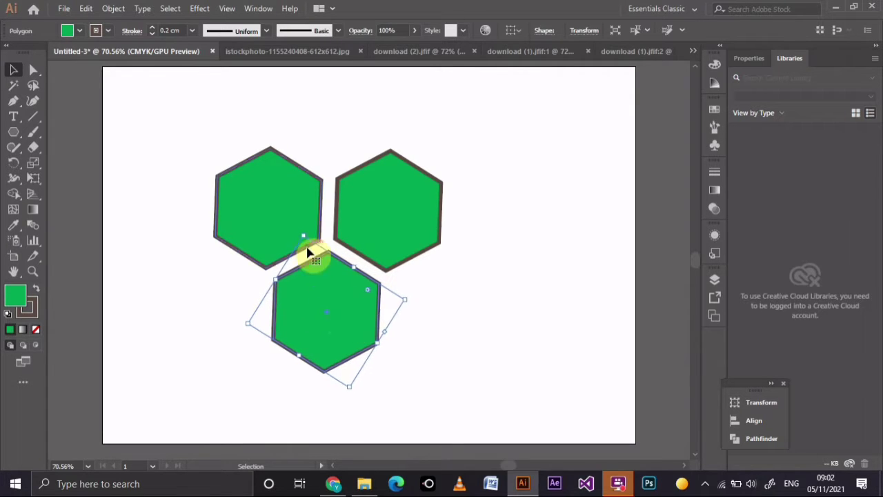
click(529, 306)
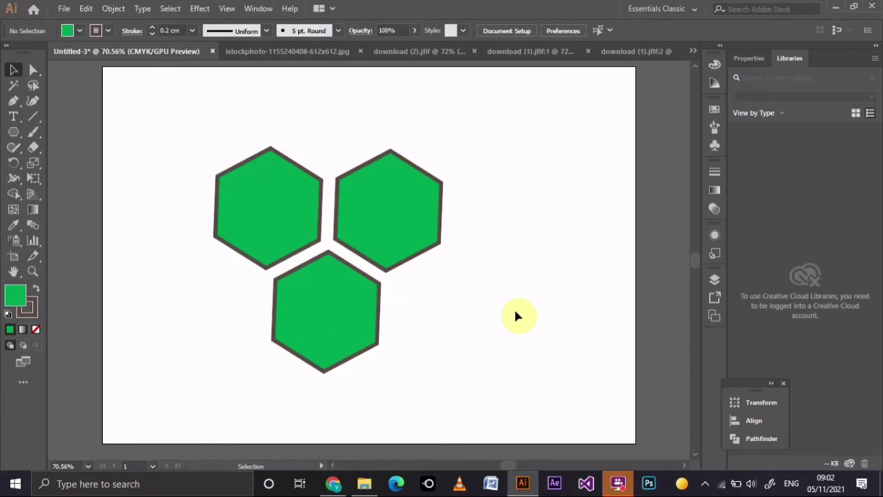
Rotate the three hexagons together slightly so their side edges stand vertical.
drag(221, 143, 448, 367)
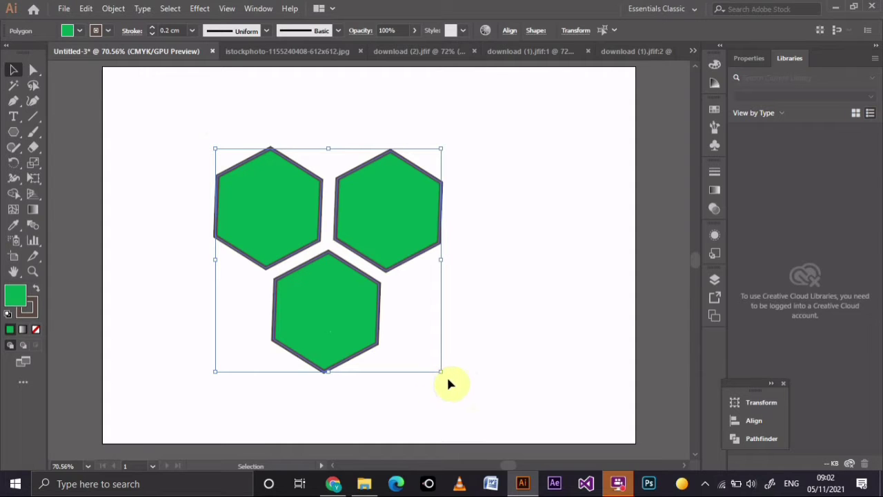
drag(448, 376, 451, 371)
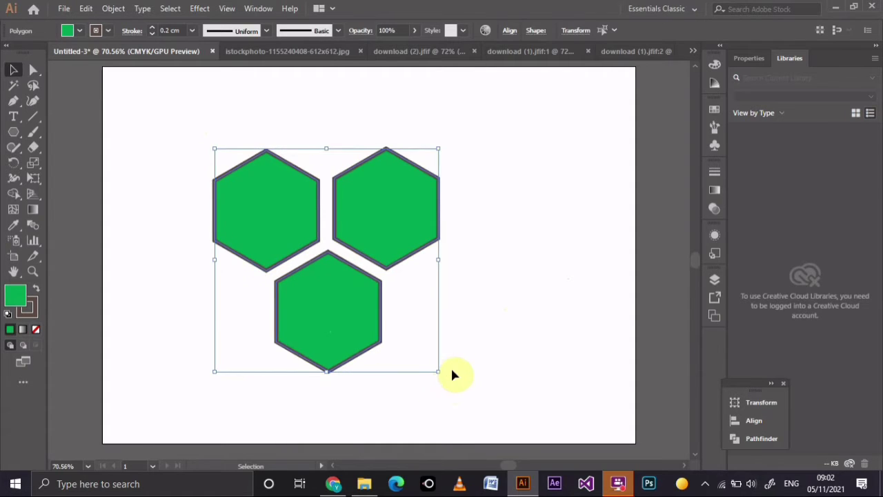
click(472, 373)
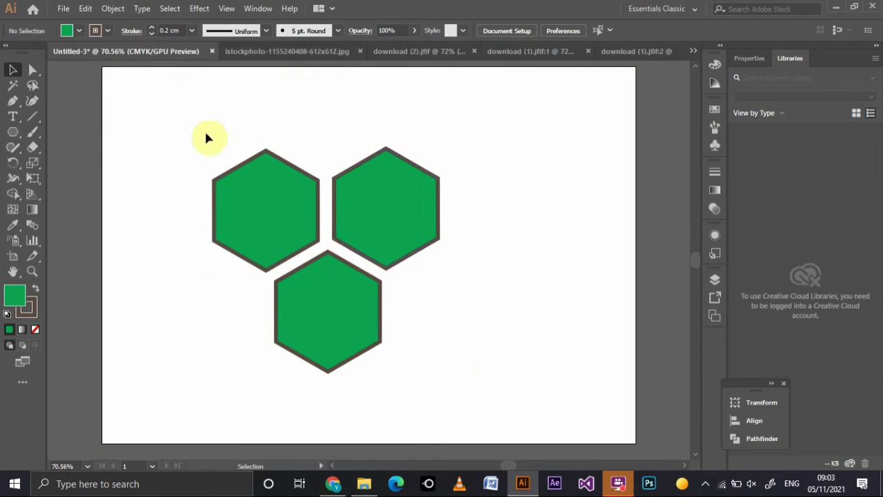
Rotate the whole hexagon cluster so that one hexagon sits on top and two below.
drag(205, 134, 406, 344)
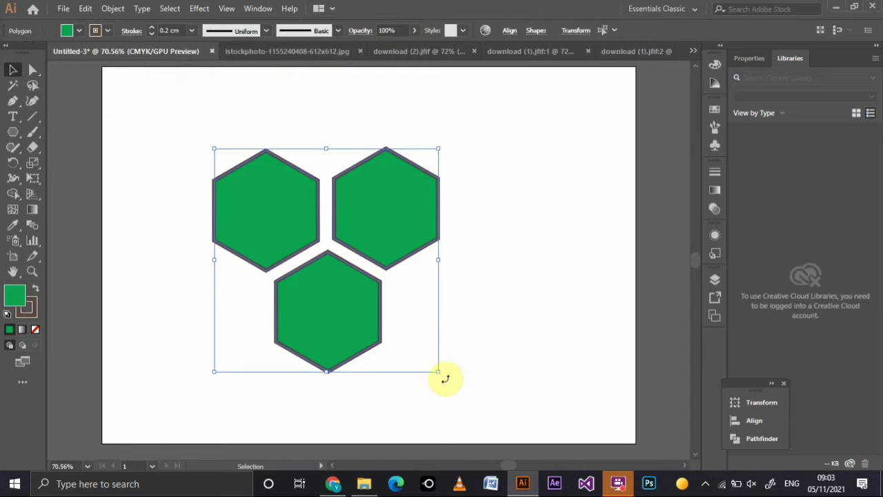
drag(444, 375, 477, 376)
click(516, 275)
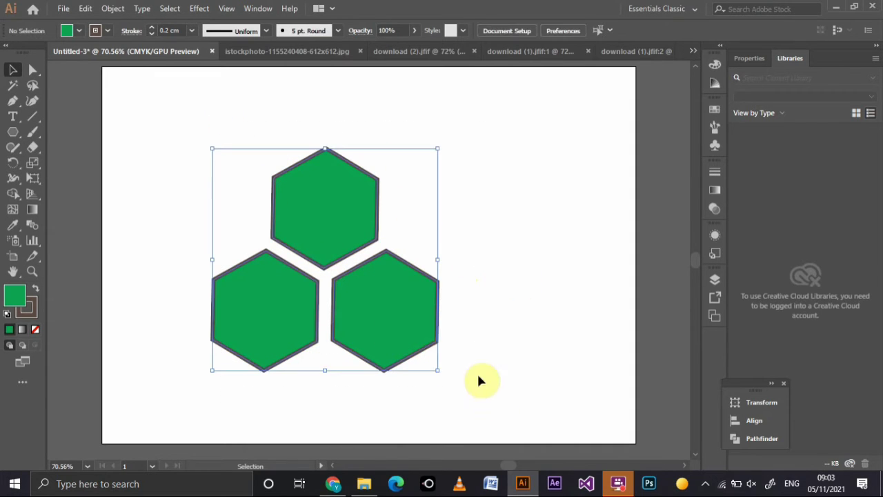
Move the whole hexagon cluster to the centre of the artboard.
drag(387, 315, 433, 319)
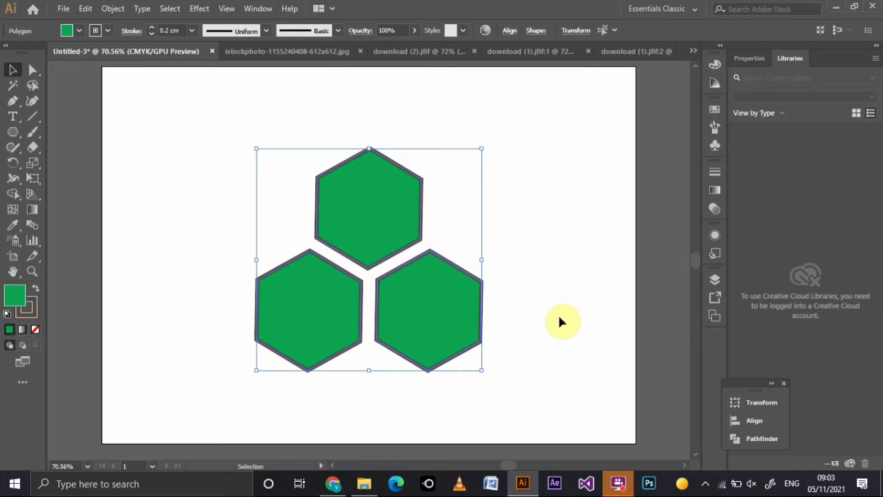
click(560, 321)
drag(261, 146, 472, 369)
drag(449, 325, 438, 309)
click(549, 317)
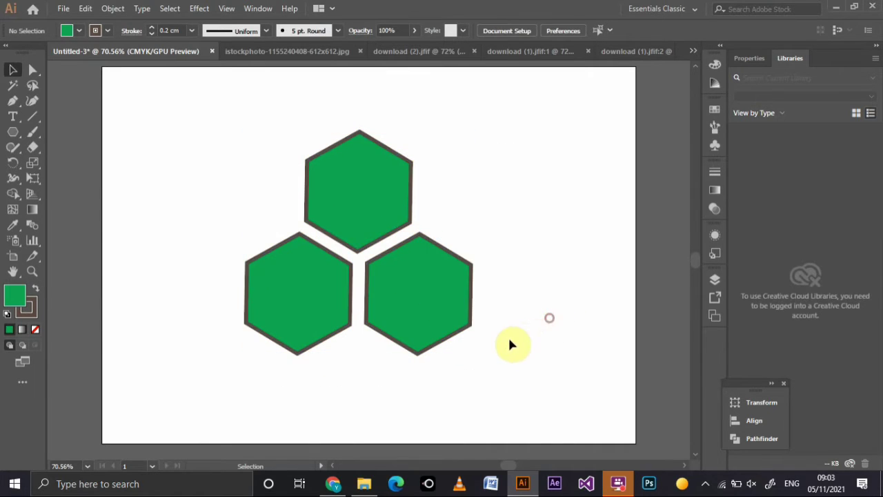
Nudge the lower-left hexagon slightly up and to the left to adjust its gap with the neighbouring hexagons.
click(320, 313)
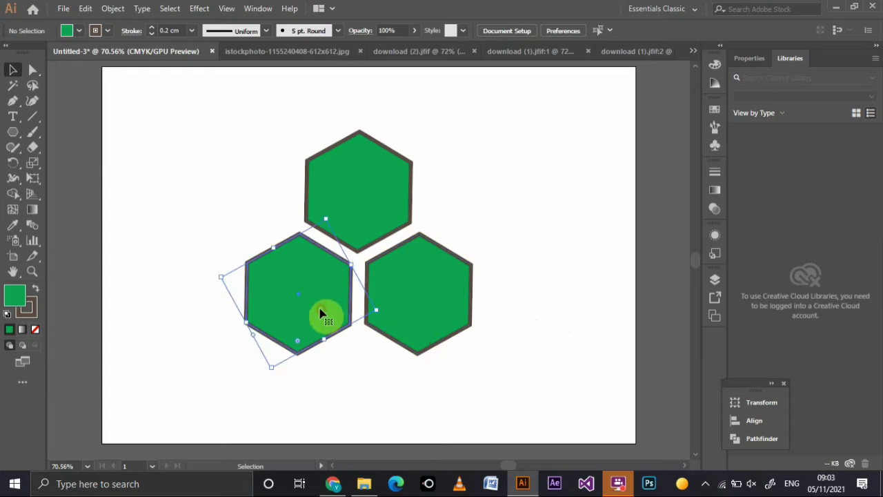
drag(320, 313, 317, 309)
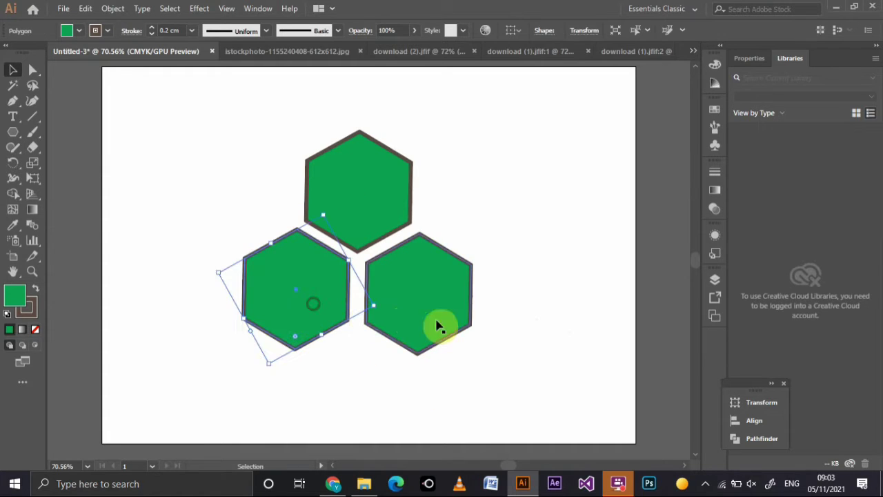
click(583, 326)
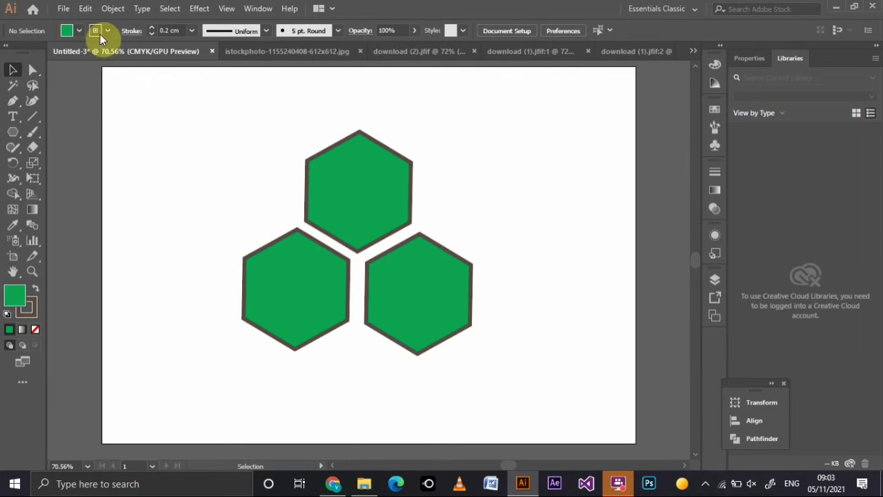
Open the image download (2) from the Downloads folder, creating another window for the already open document.
click(67, 9)
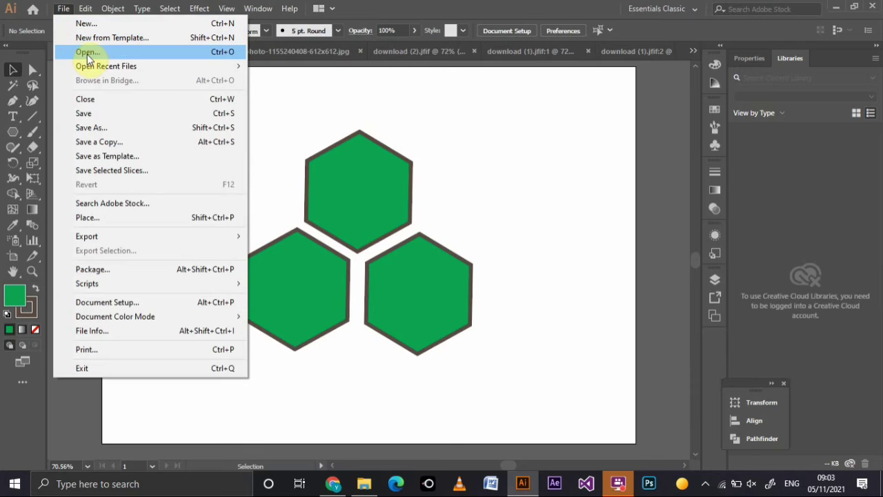
click(88, 54)
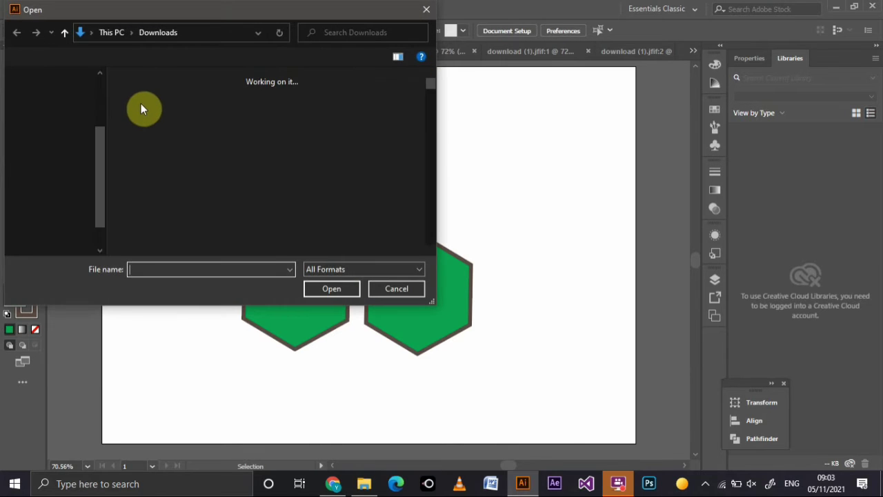
click(161, 135)
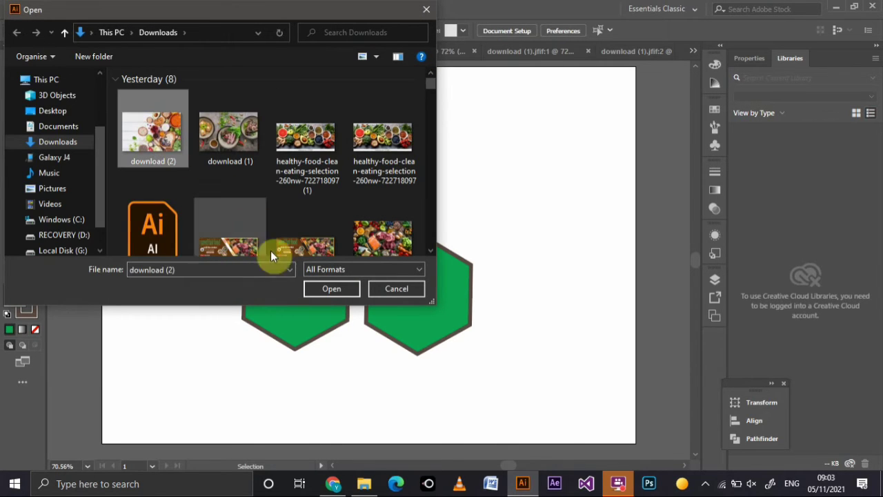
click(338, 289)
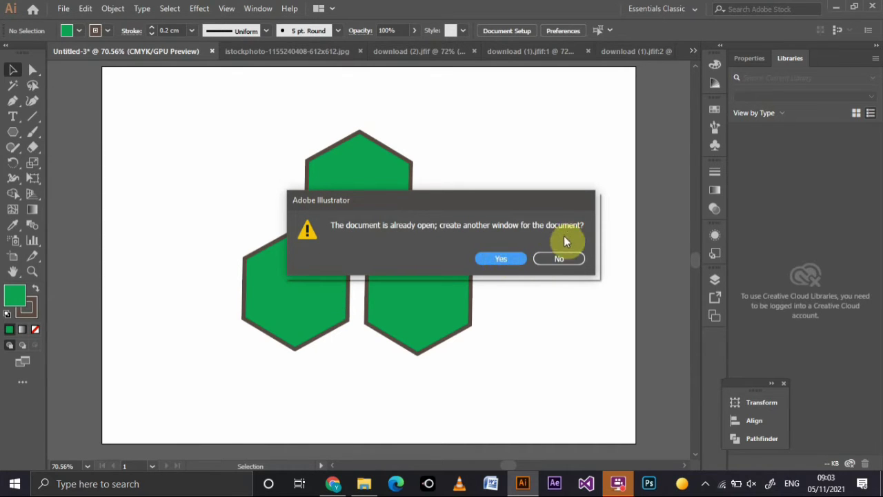
click(503, 258)
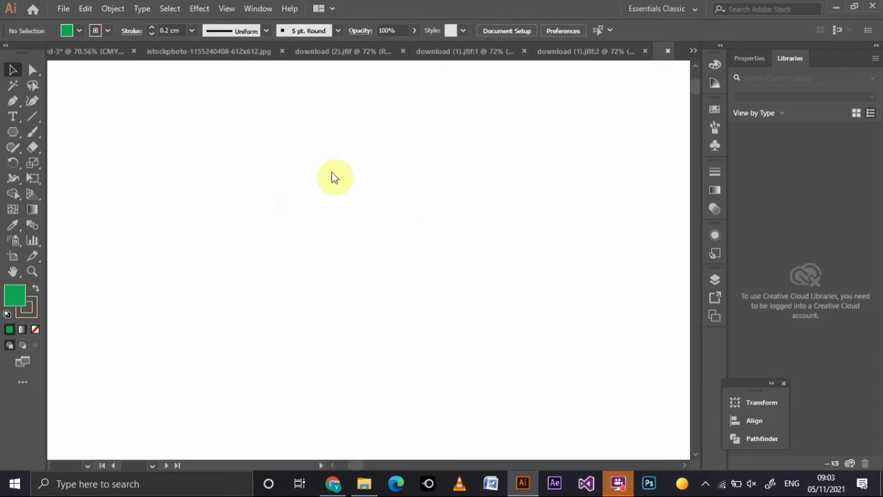
Bring the food image from download (2) into the Untitled-3 document and place it over the upper hexagon.
click(377, 219)
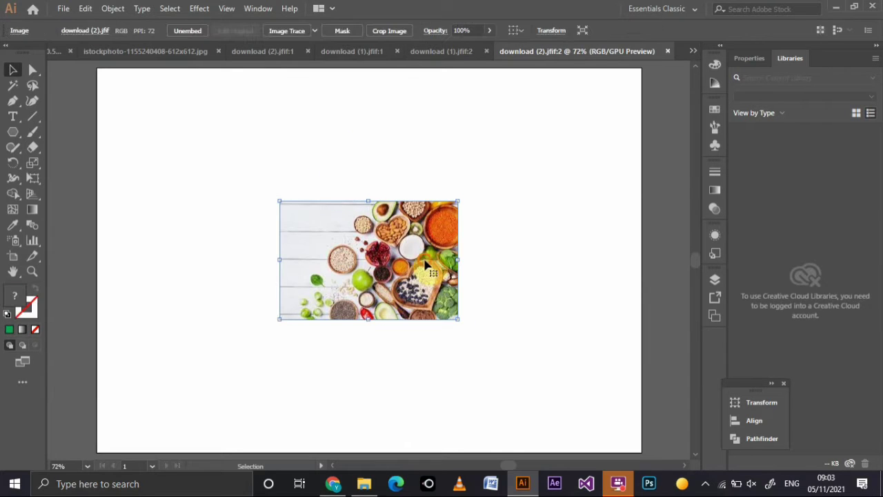
drag(427, 265, 316, 136)
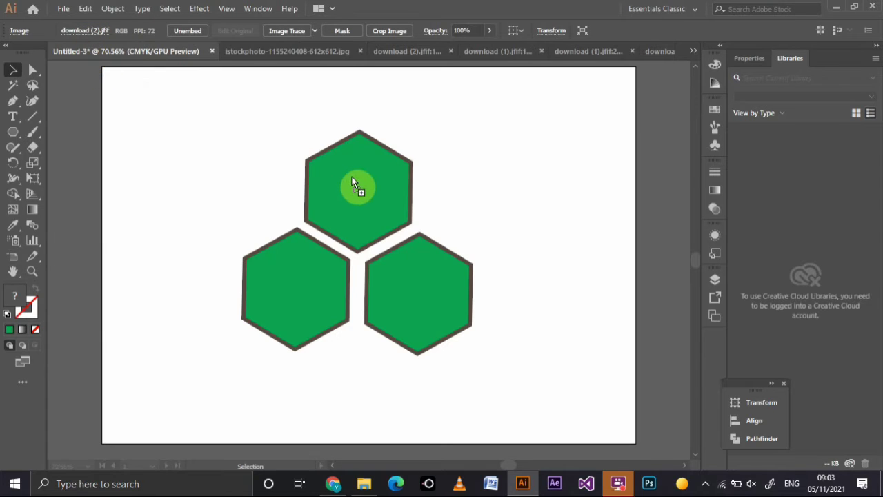
drag(351, 181, 427, 160)
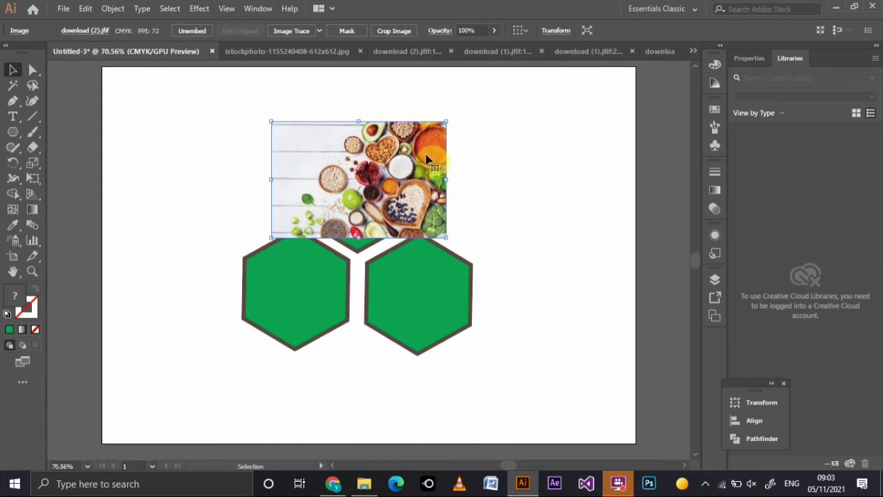
Send the food image to the back so it lies behind the hexagons, and deselect it.
right_click(387, 179)
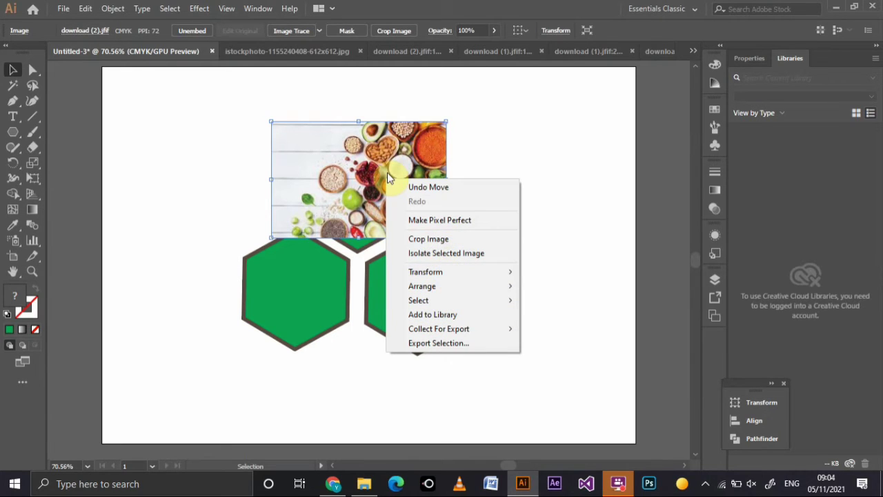
mouse_move(470, 286)
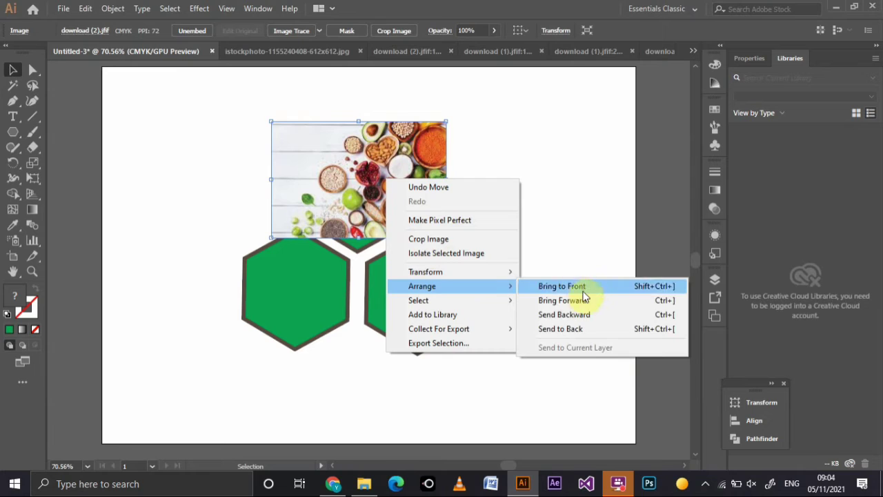
click(577, 329)
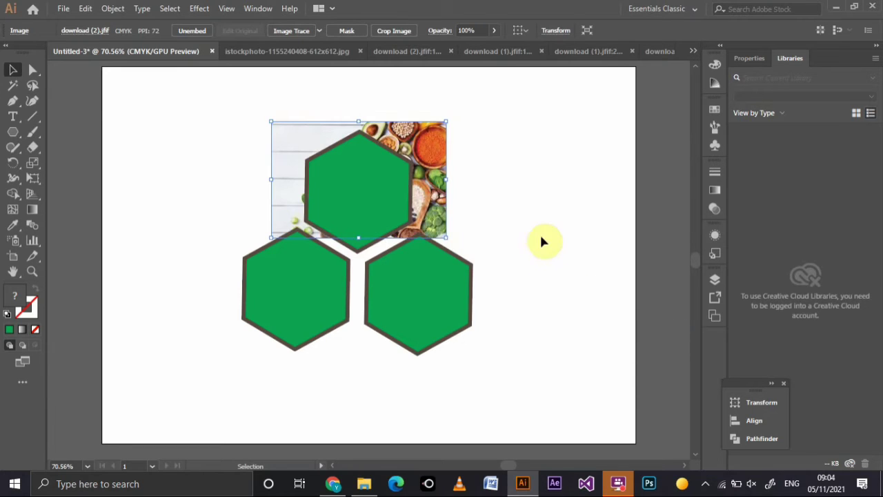
click(489, 198)
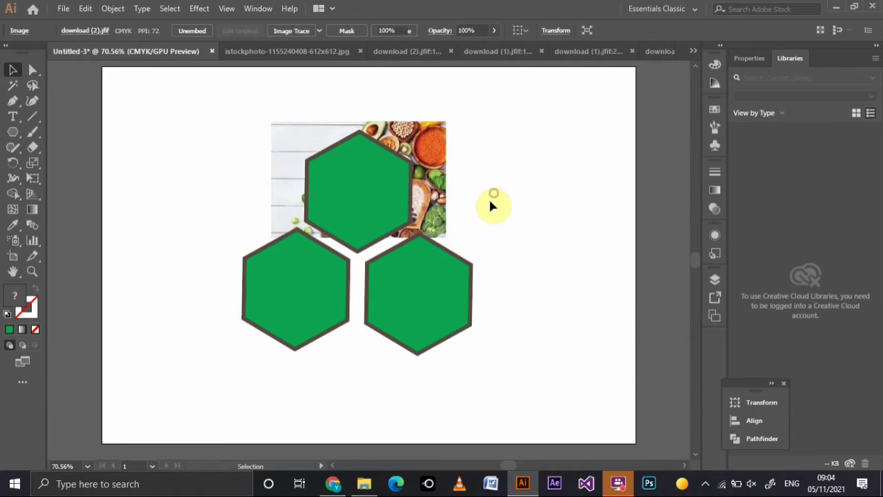
Make a clipping mask from the upper hexagon and the food image behind it.
click(437, 177)
shift+click(342, 193)
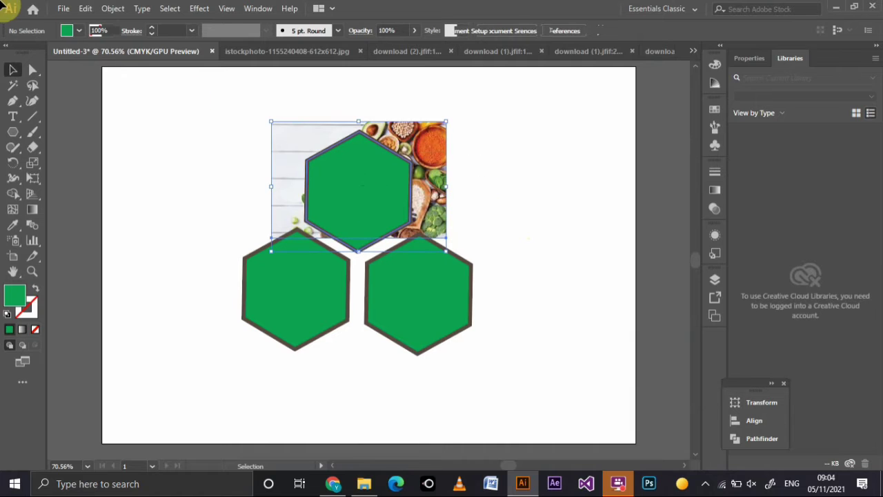
click(114, 9)
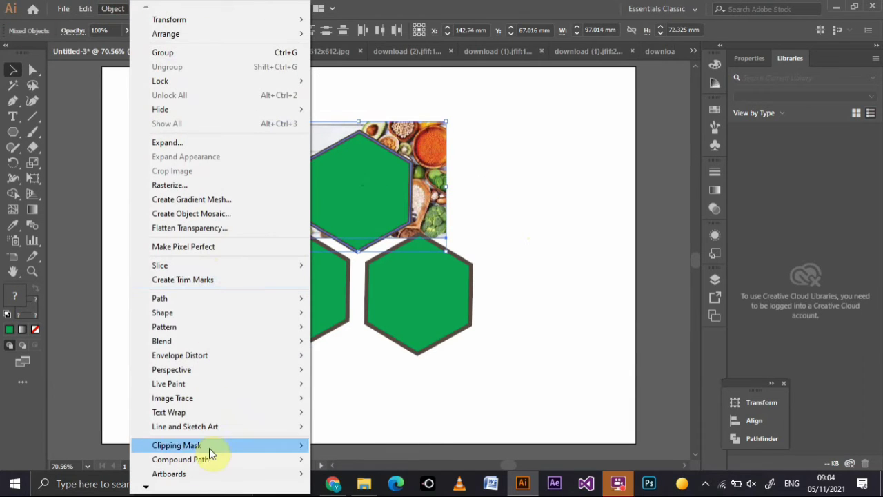
mouse_move(207, 446)
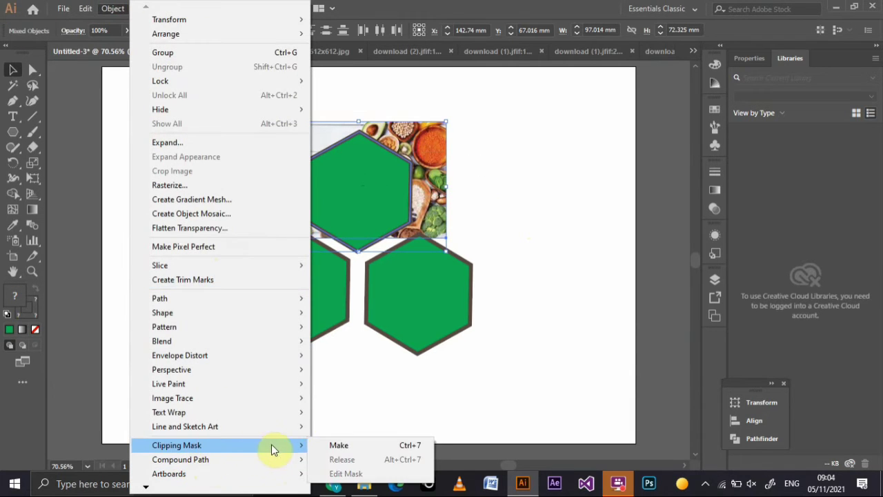
click(336, 446)
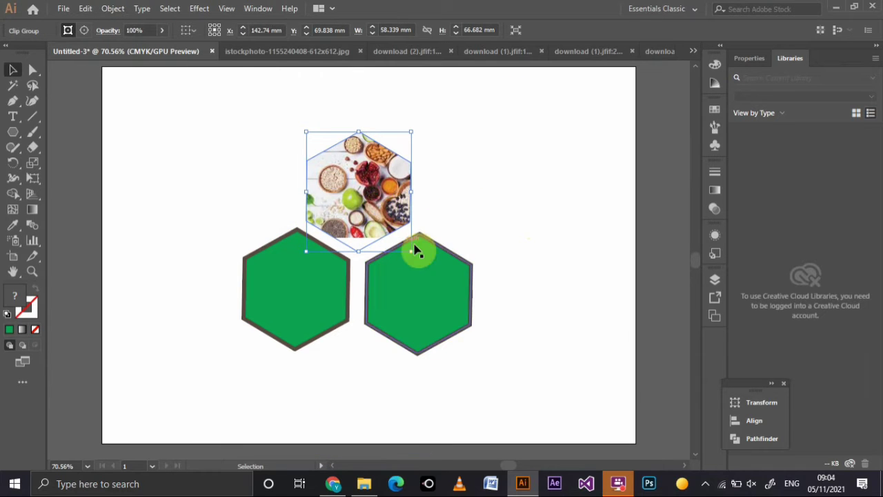
Enlarge the image inside the upper hexagon's clipping mask and reposition it so the food fills the whole shape.
click(84, 33)
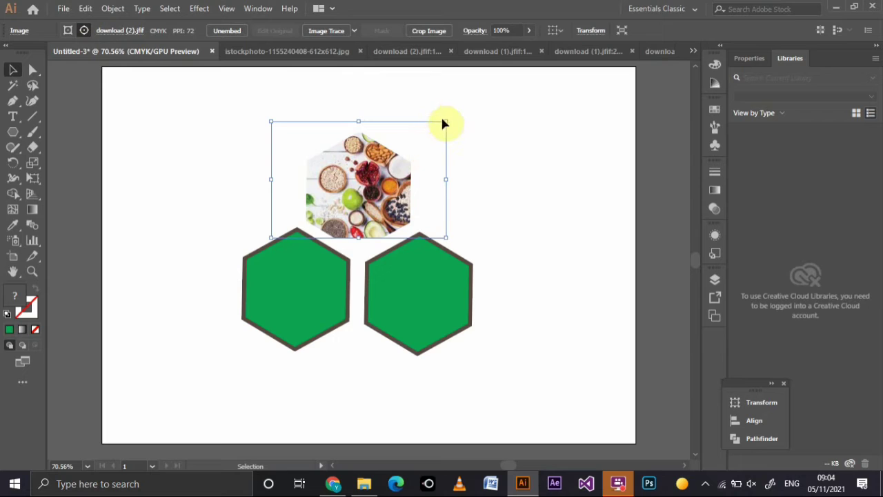
drag(448, 121, 471, 106)
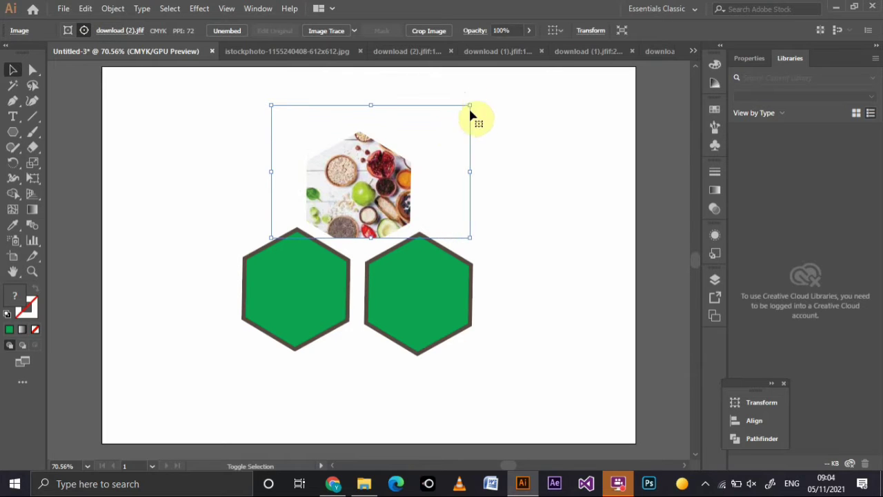
drag(372, 168, 390, 193)
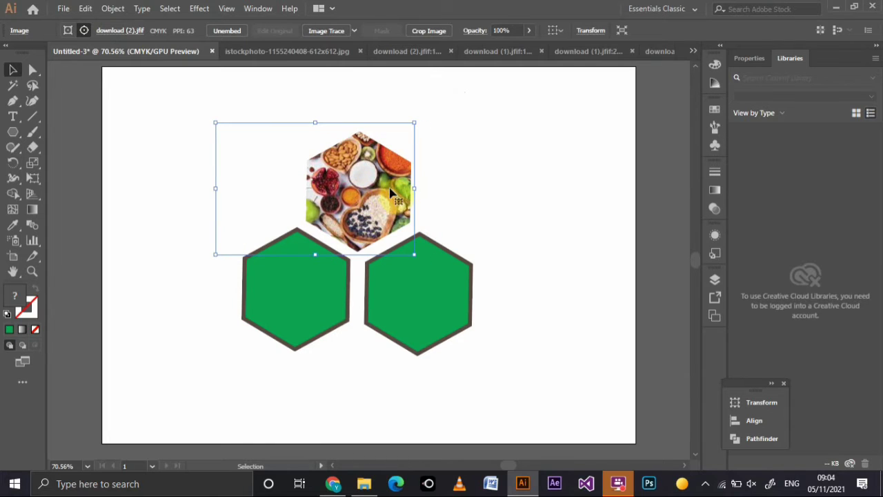
click(466, 189)
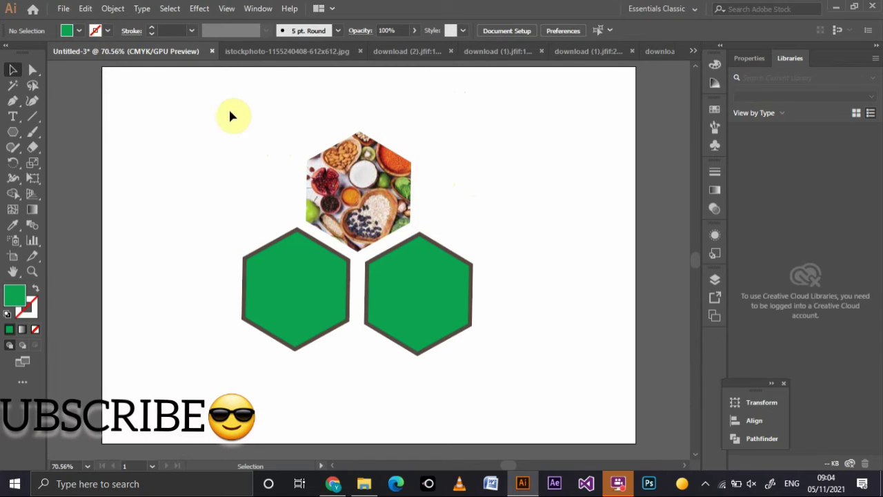
Give the upper hexagon's clipping path a 0.2 cm stroke to restore its brown outline.
click(411, 196)
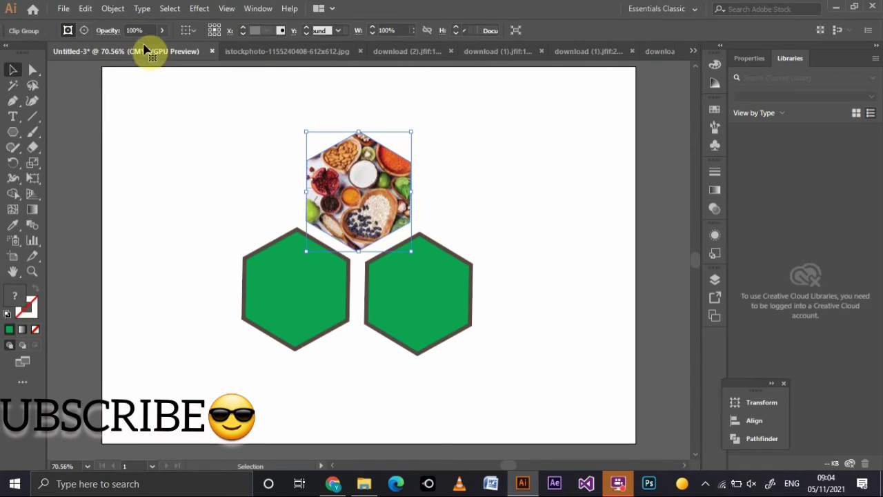
click(69, 30)
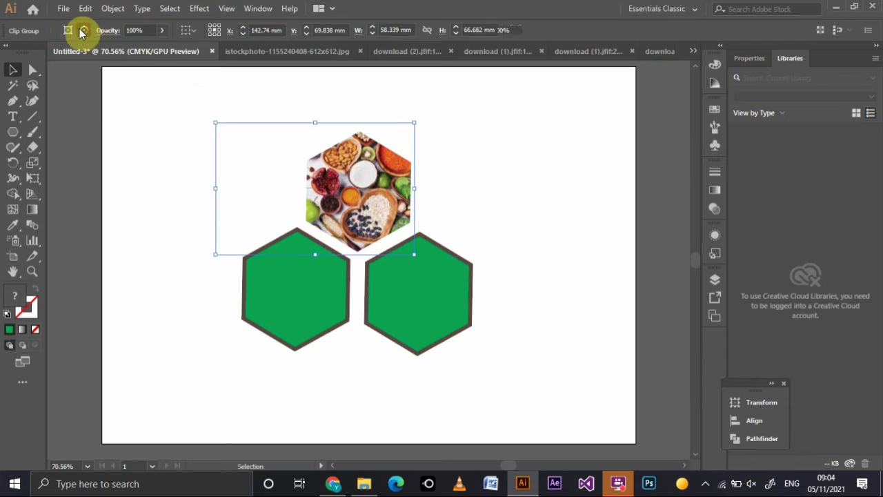
click(68, 31)
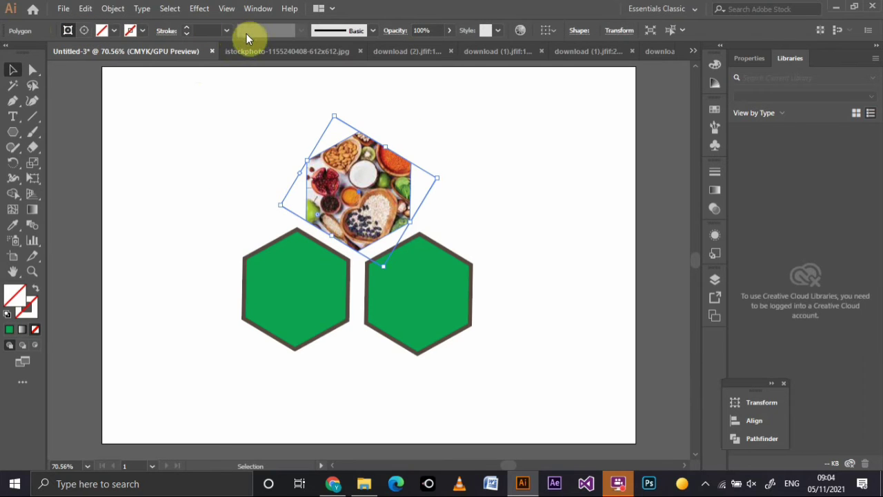
click(227, 30)
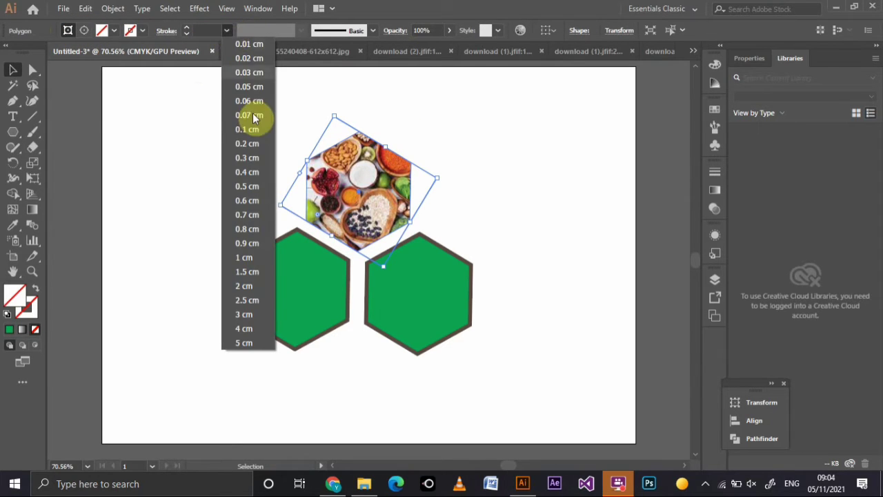
click(250, 144)
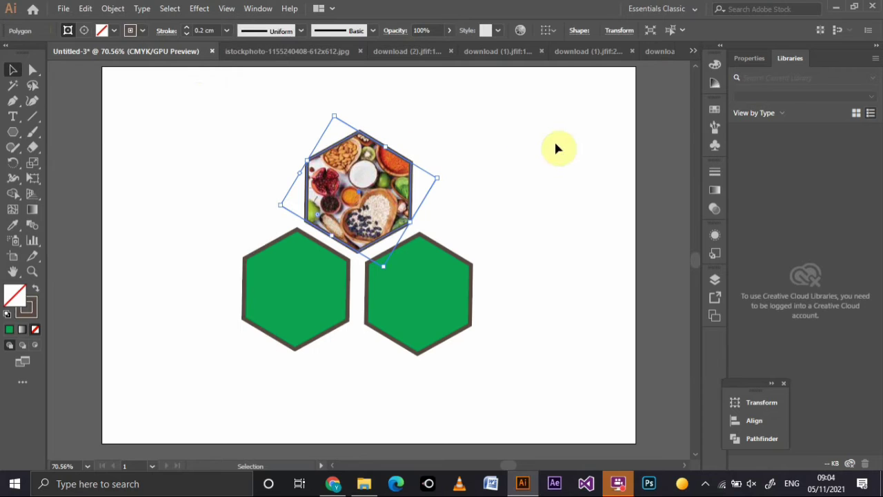
click(535, 153)
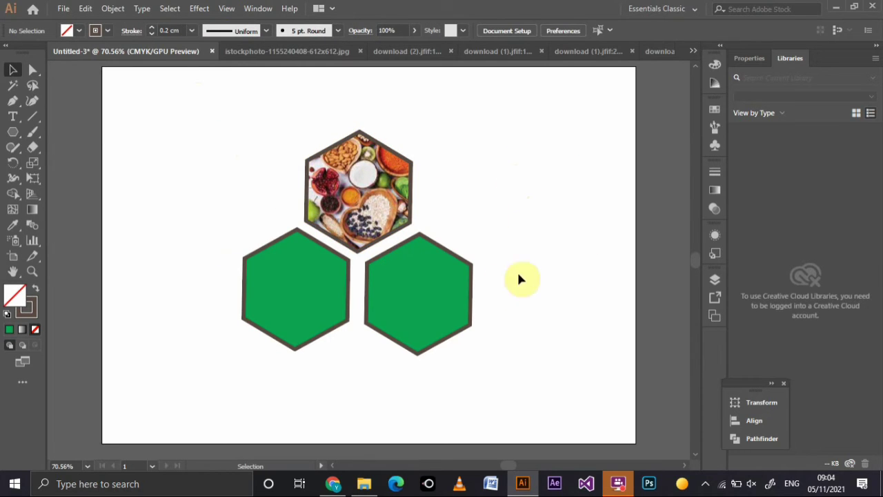
Select the lower-left hexagon and close the duplicate download (2).jfif:1 window.
click(304, 304)
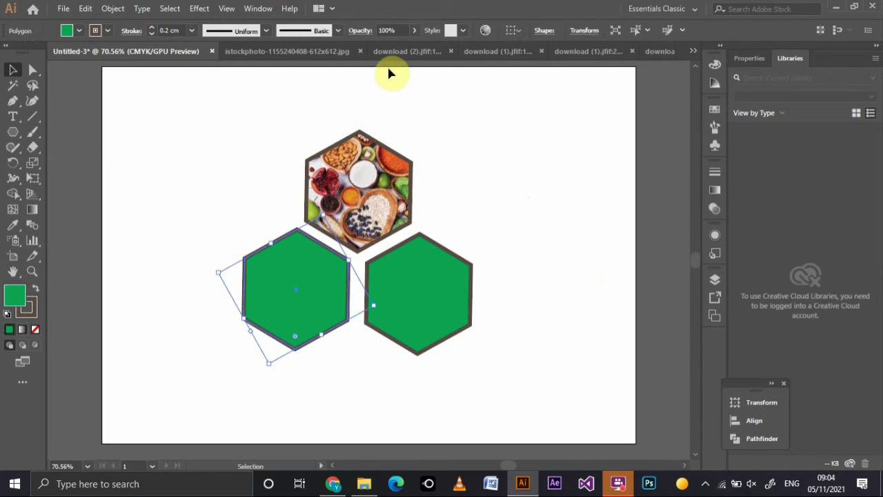
click(414, 51)
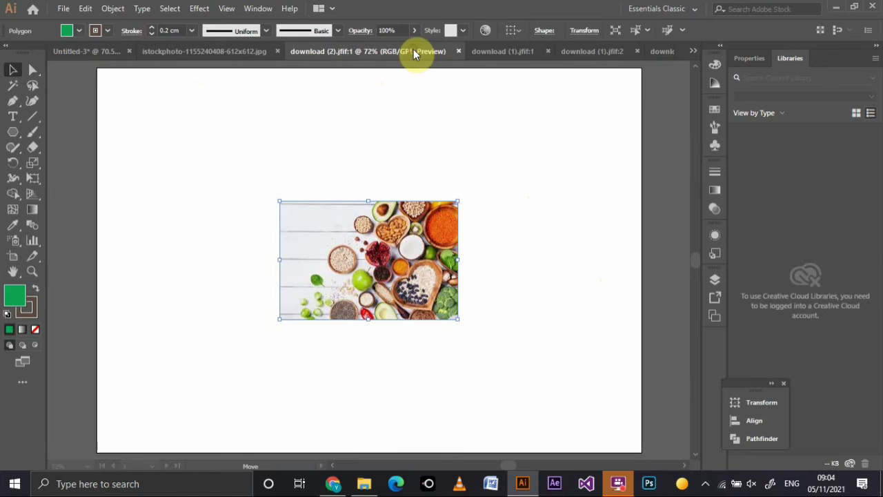
click(460, 50)
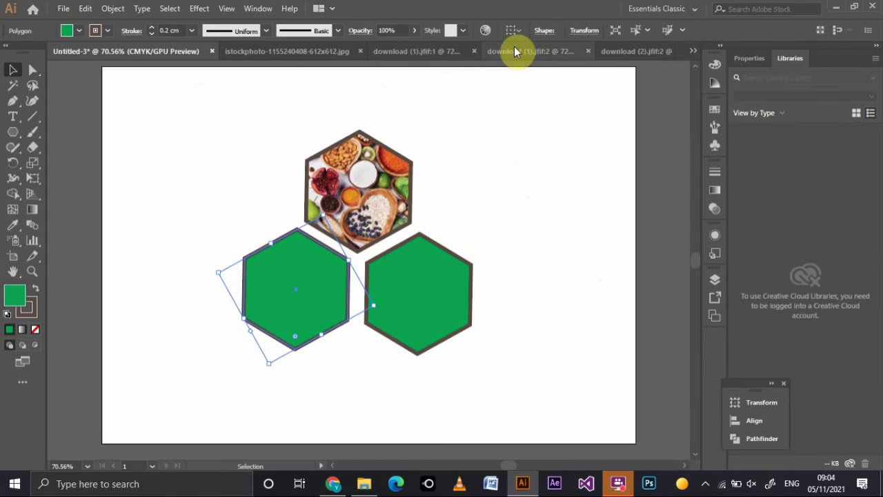
Copy the download (1).jfif photo into Untitled-3 over the lower-left hexagon and bring that hexagon to the front.
click(421, 52)
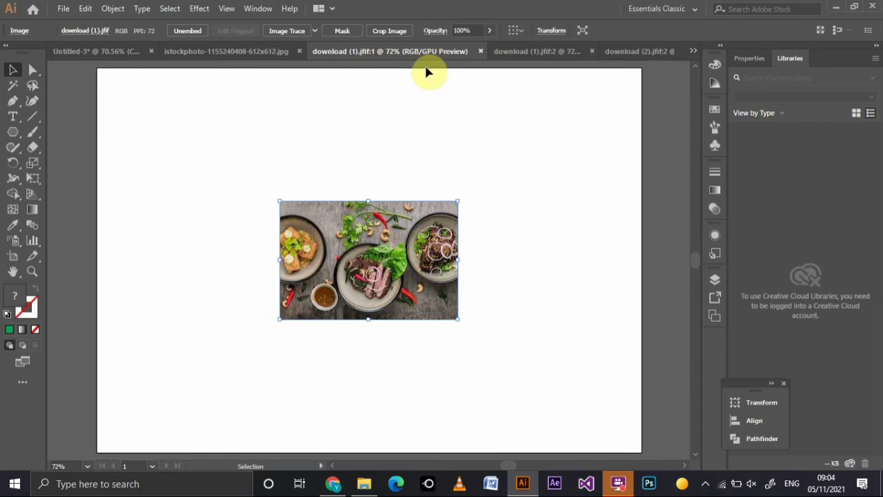
drag(414, 247, 163, 53)
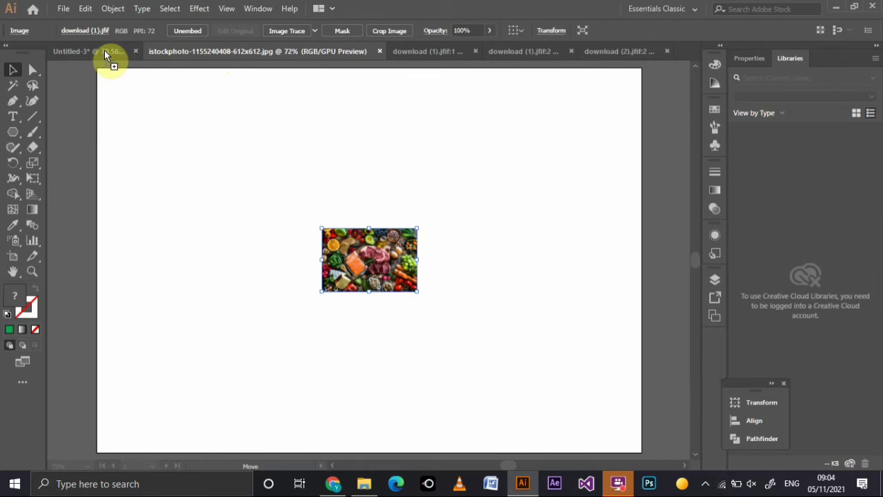
drag(104, 50, 262, 277)
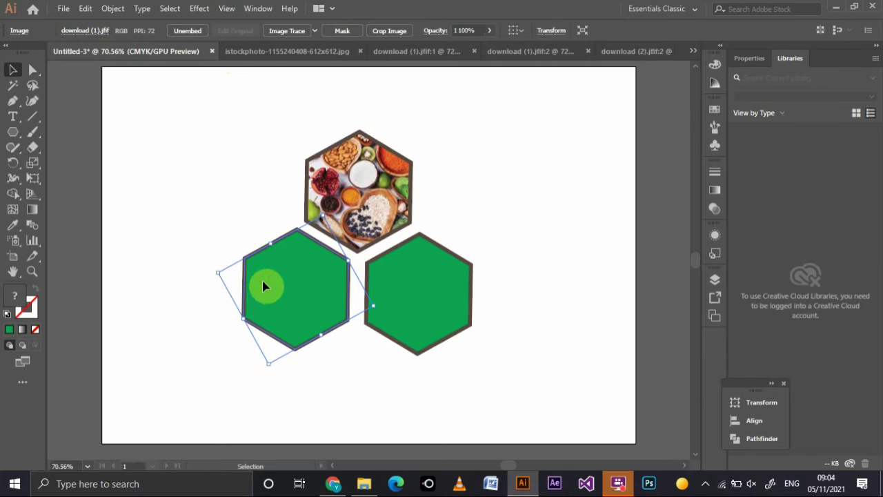
right_click(332, 307)
mouse_move(371, 243)
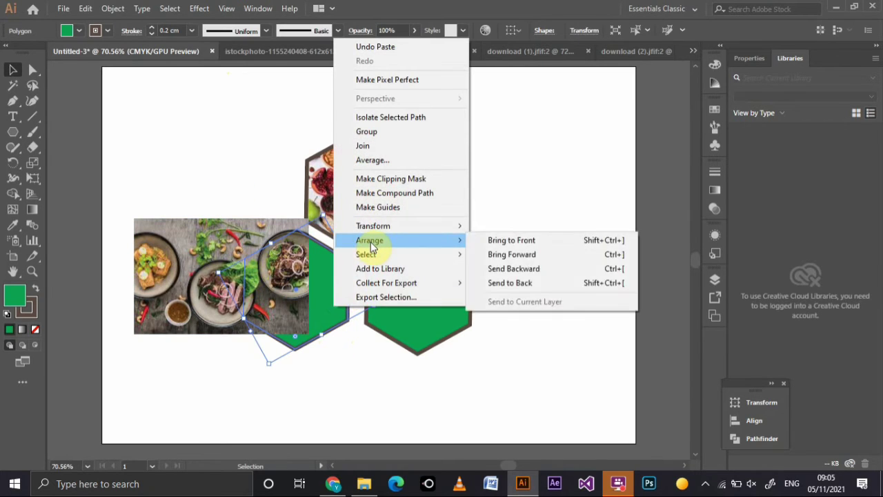
click(518, 240)
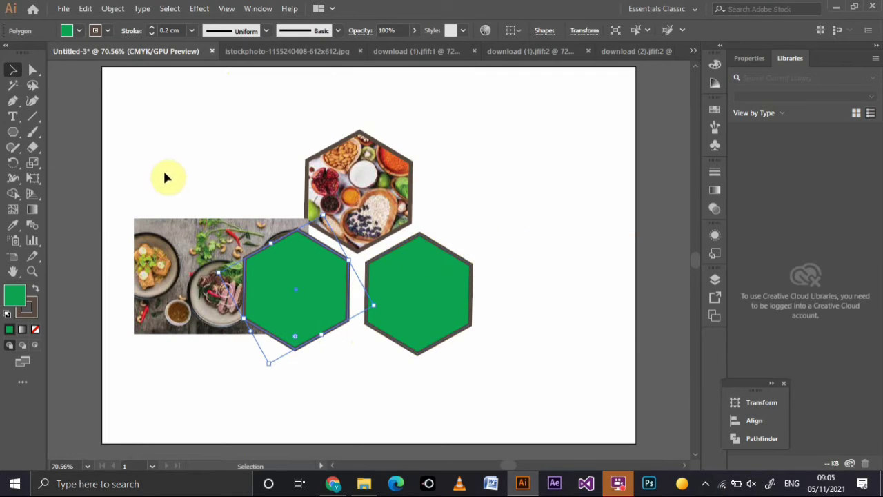
Move the plated-food photo further behind the lower-left hexagon and make a clipping mask from the two objects.
drag(191, 288, 229, 329)
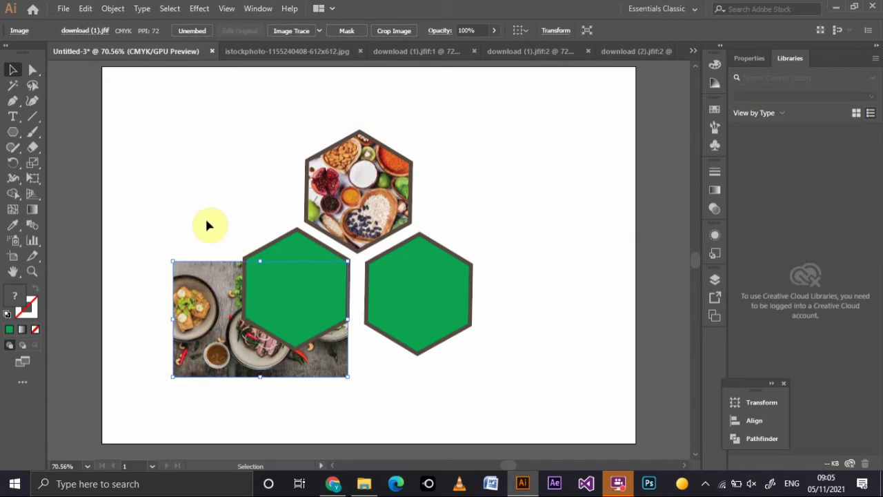
shift+click(295, 320)
click(112, 9)
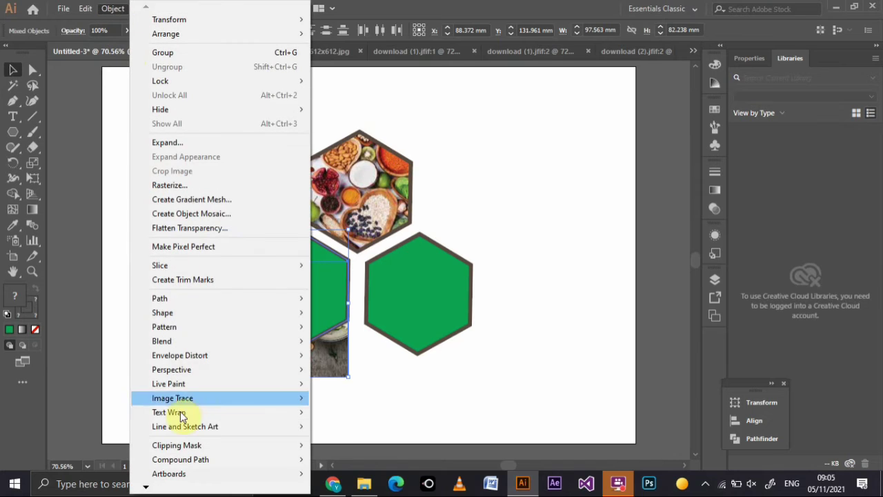
mouse_move(187, 445)
click(345, 447)
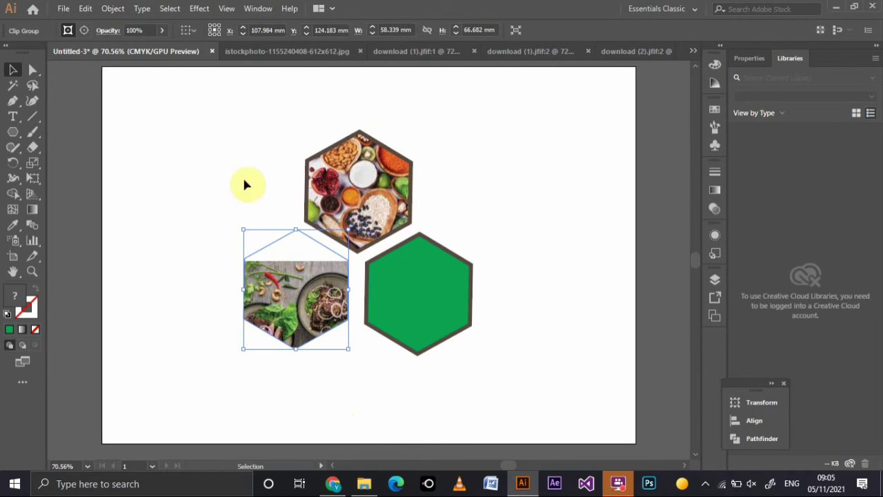
Enlarge the photo inside the lower-left clipping mask so the food fills the whole hexagon.
click(81, 31)
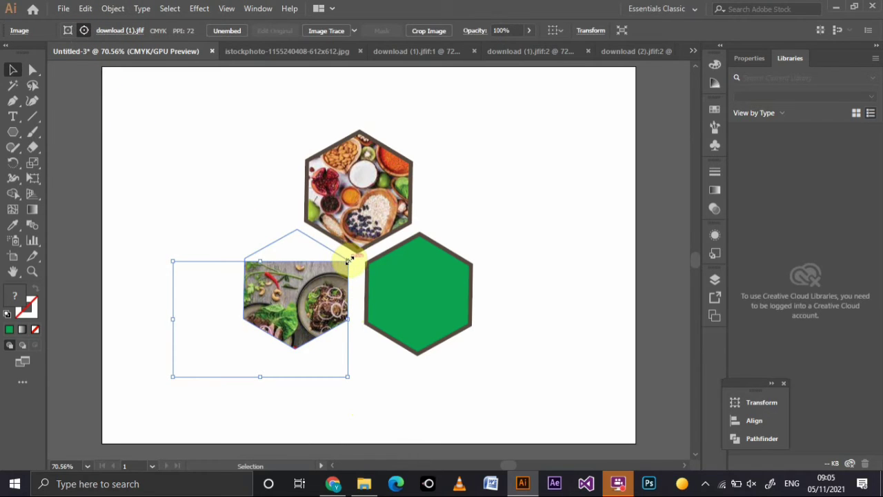
drag(349, 260, 369, 246)
drag(329, 297, 297, 286)
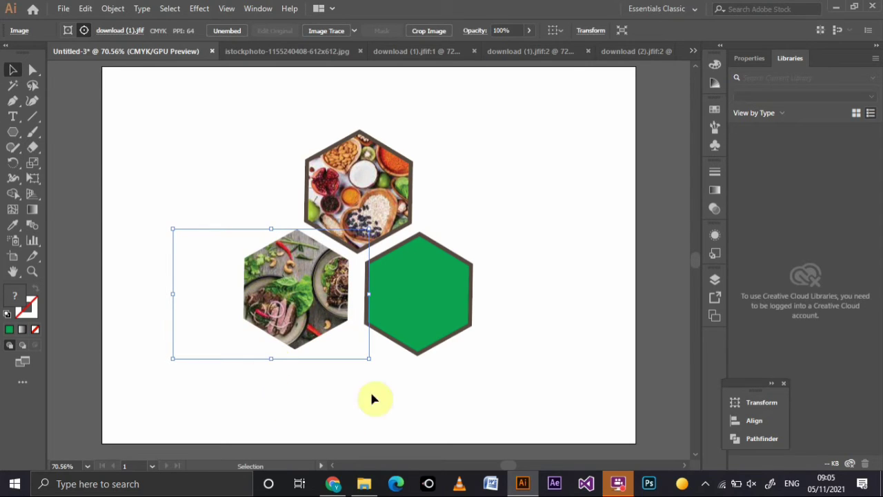
Give the lower-left hexagon's clipping path a 0.2 cm stroke.
click(67, 32)
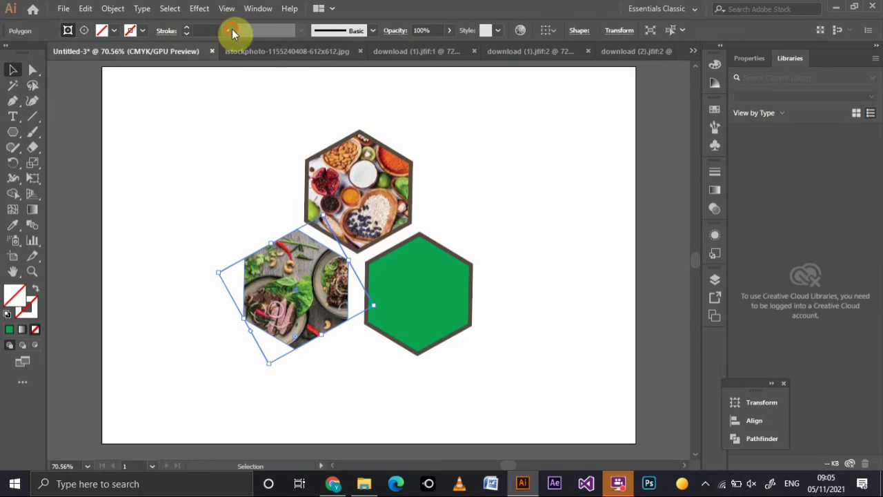
click(229, 31)
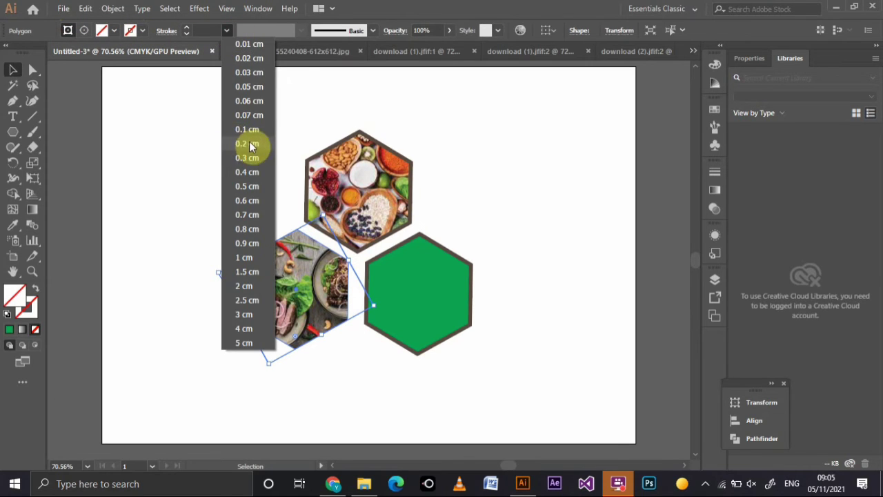
click(251, 145)
click(209, 177)
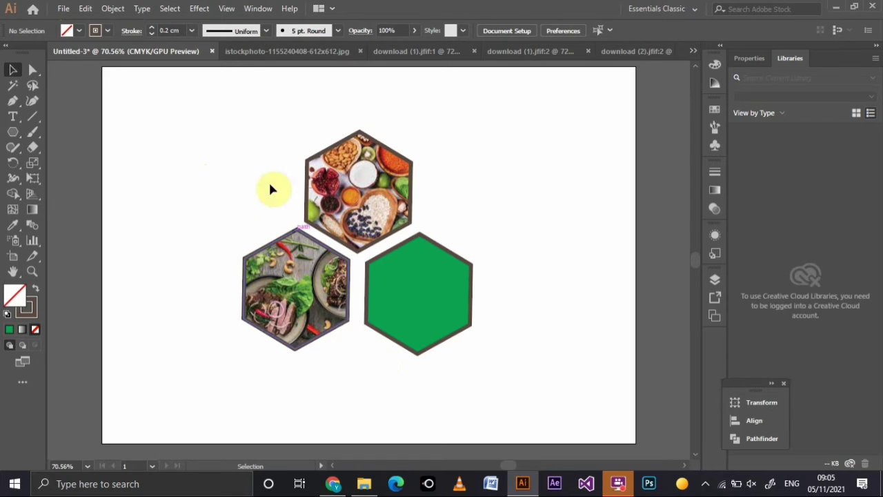
click(108, 31)
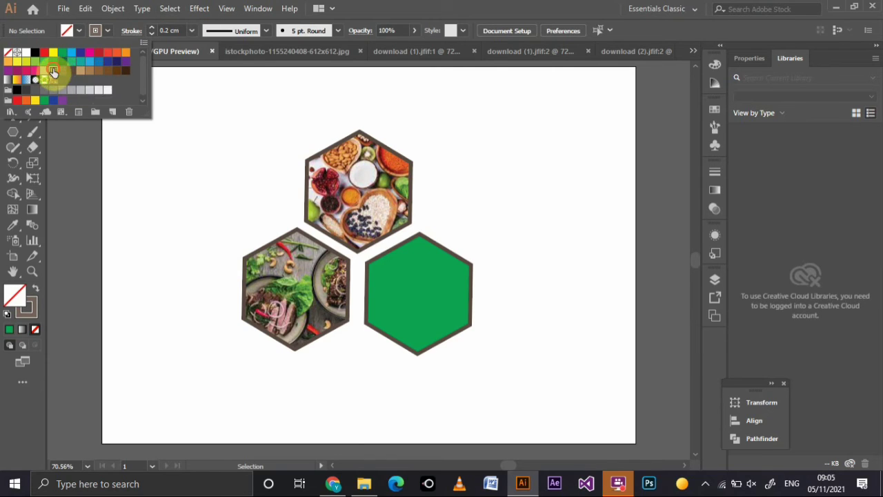
click(289, 272)
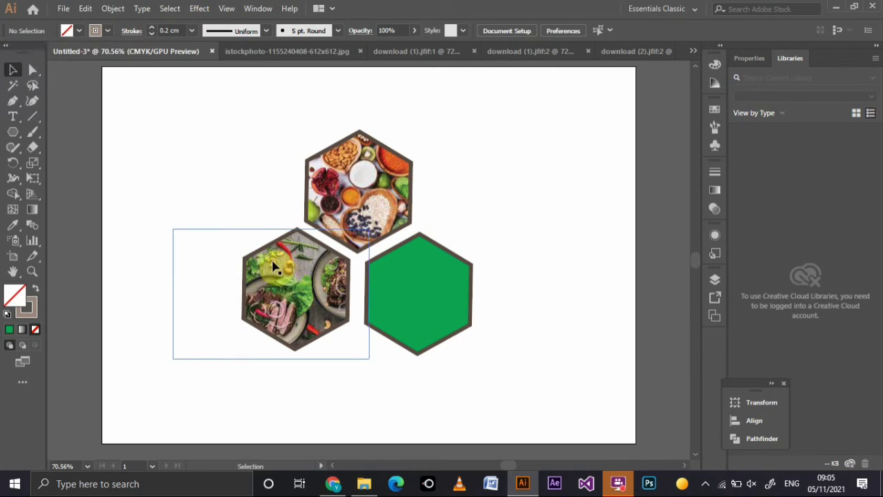
click(109, 30)
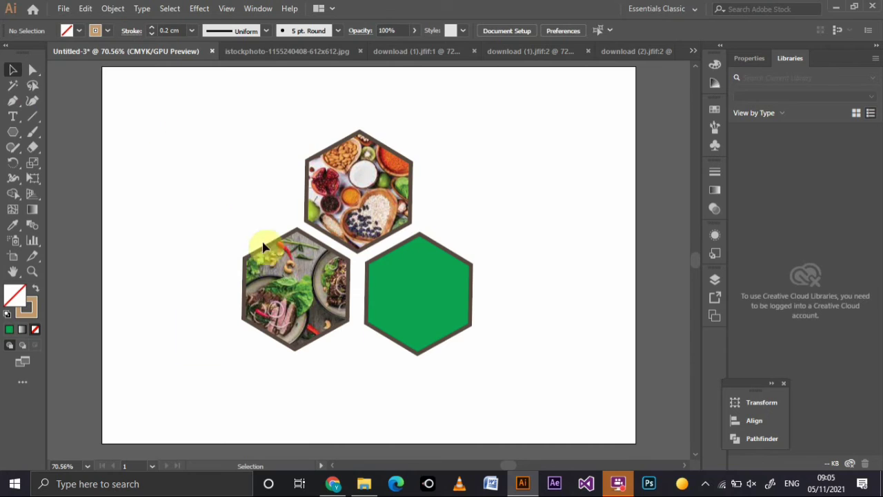
Change the stroke colour of the lower-left hexagon's clipping path to a lighter brown swatch.
click(280, 256)
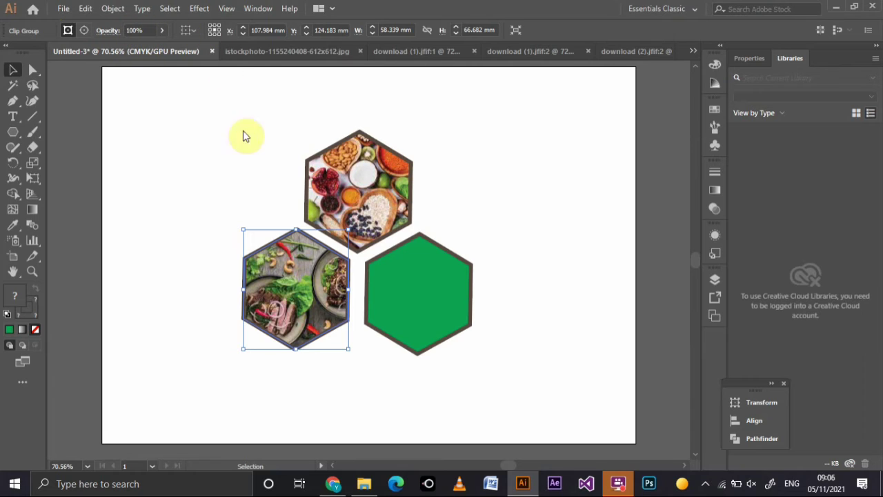
click(66, 32)
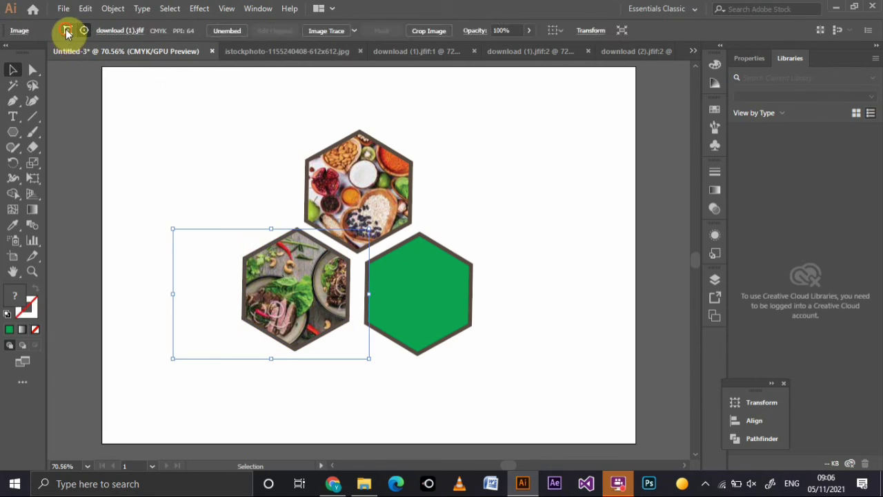
click(84, 31)
click(143, 31)
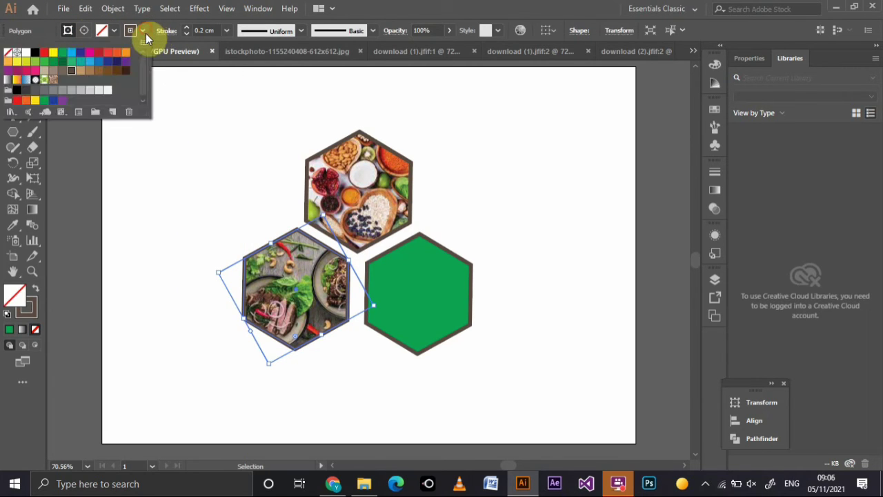
click(87, 72)
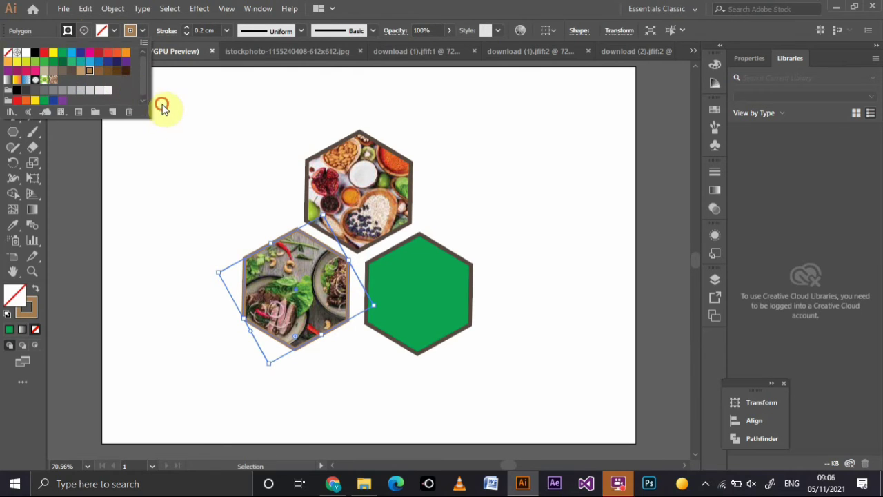
click(203, 126)
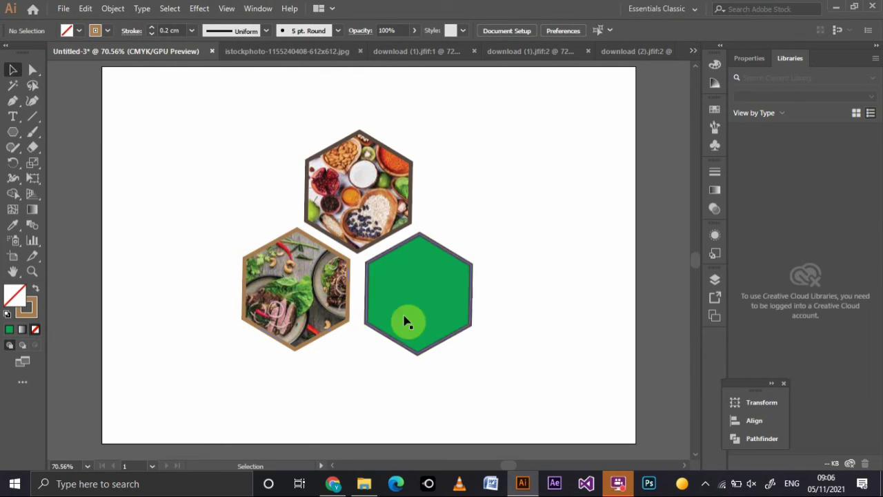
Select the lower-right hexagon and close the download (1).jfif:2, download (2).jfif and download (1).jfif windows.
click(433, 321)
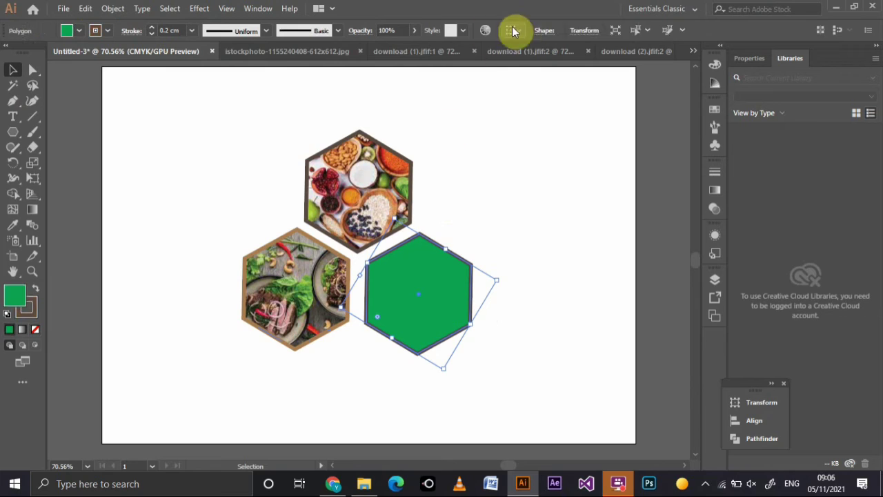
click(615, 51)
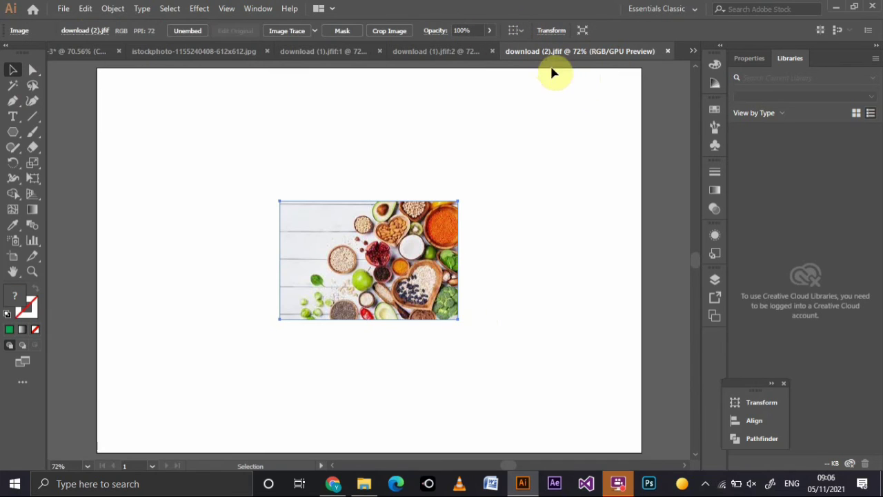
click(493, 51)
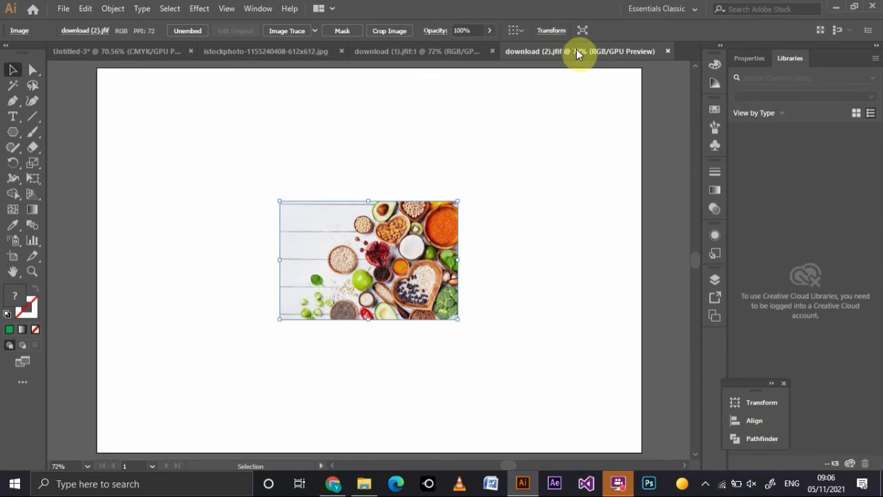
click(668, 51)
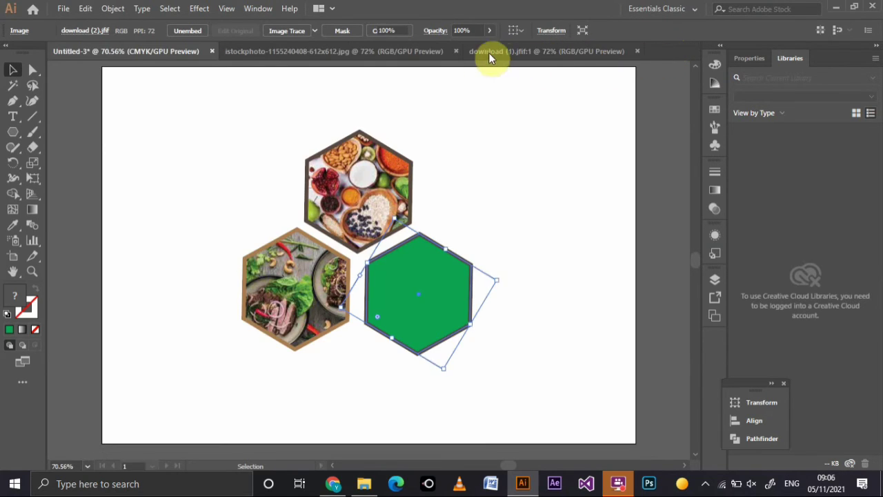
click(519, 49)
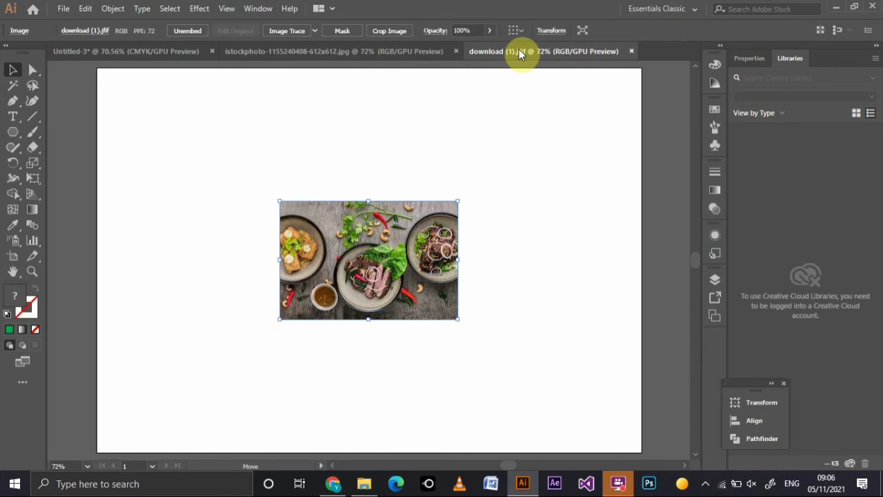
click(630, 51)
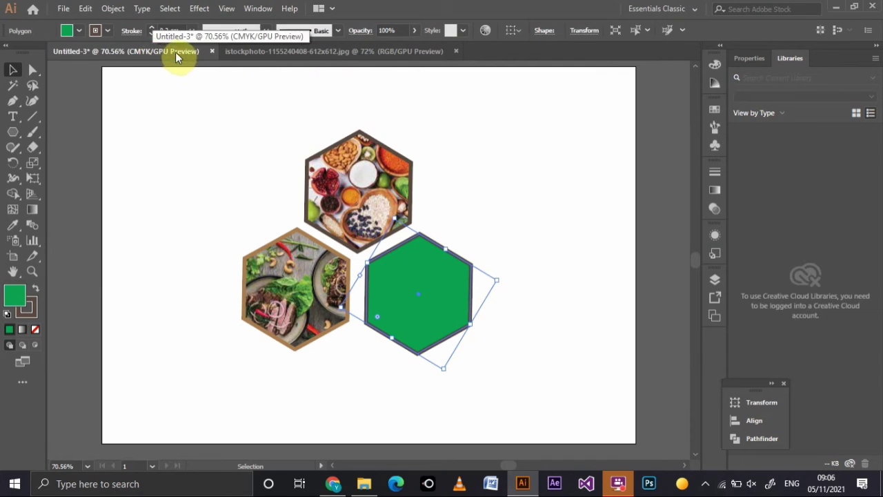
click(288, 52)
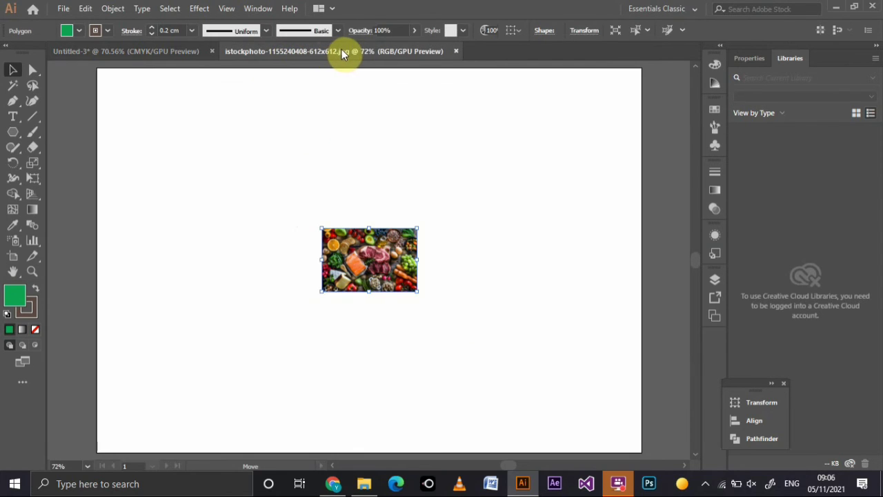
drag(376, 263, 125, 48)
drag(402, 267, 429, 289)
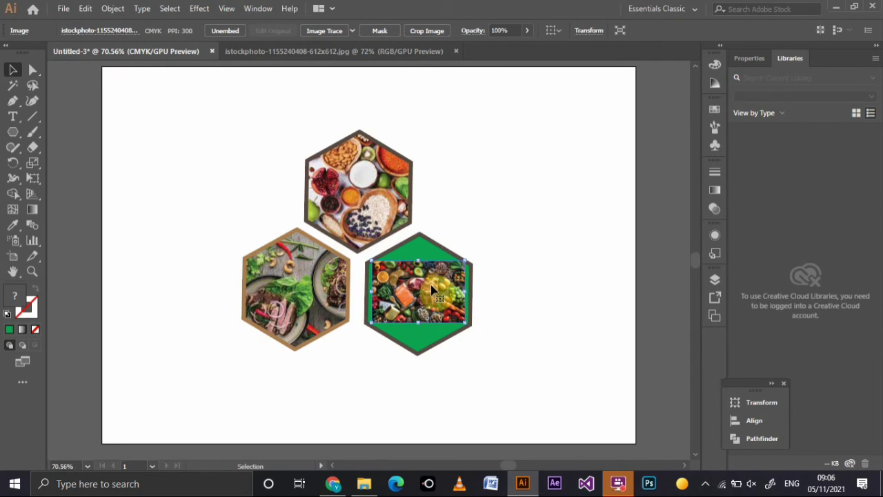
right_click(438, 335)
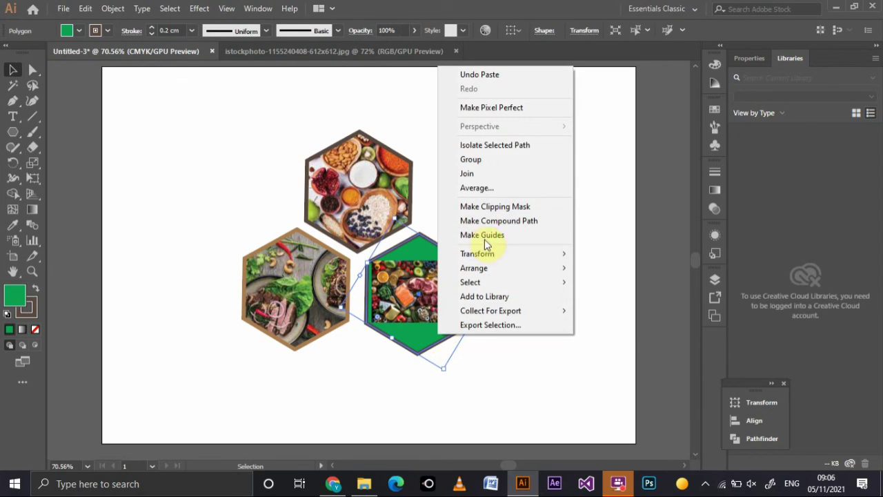
mouse_move(484, 274)
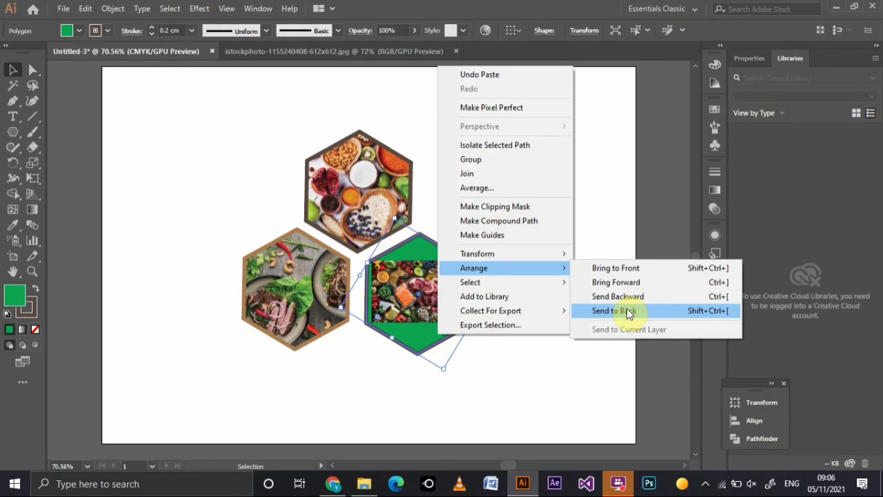
click(616, 268)
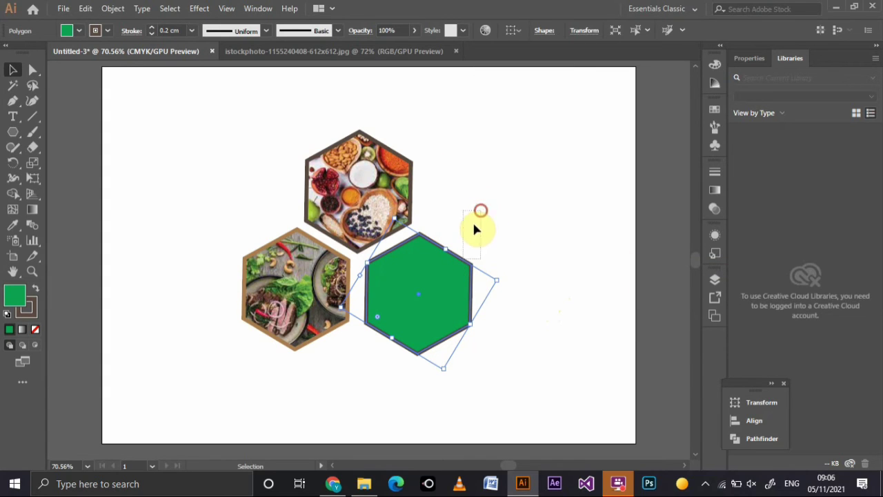
Make a clipping mask from the lower-right hexagon and the food image behind it.
click(429, 339)
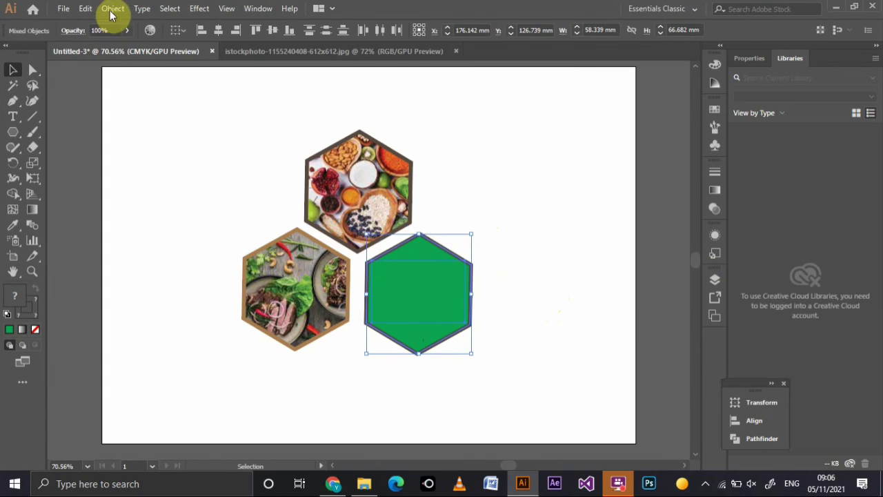
click(113, 9)
mouse_move(196, 447)
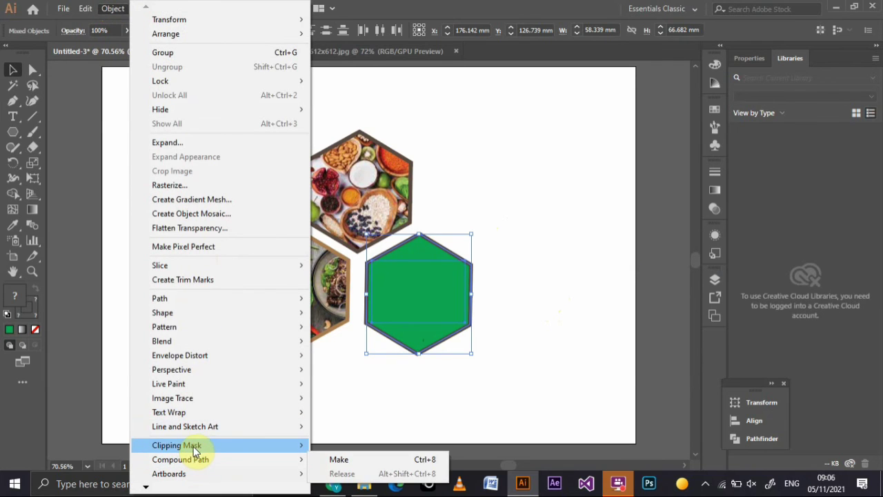
click(339, 447)
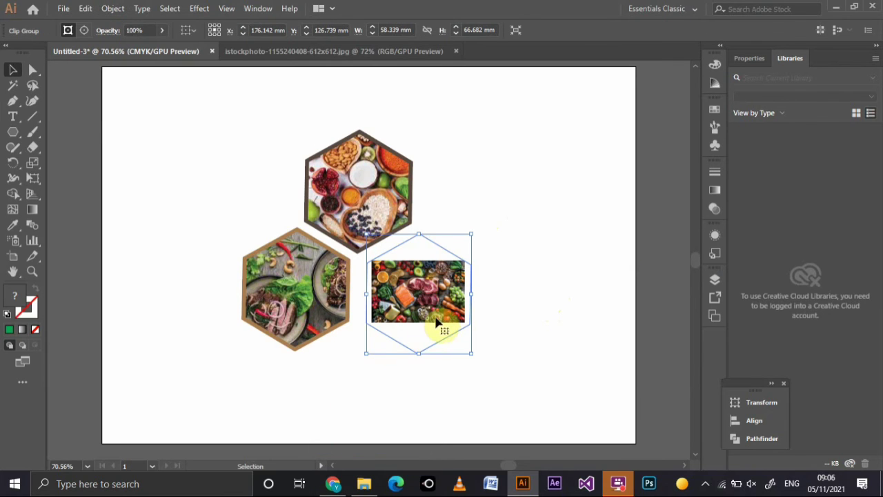
Enlarge the food image inside the lower-right hexagon's clipping mask until it fills the shape, and reposition it within the hexagon.
click(80, 30)
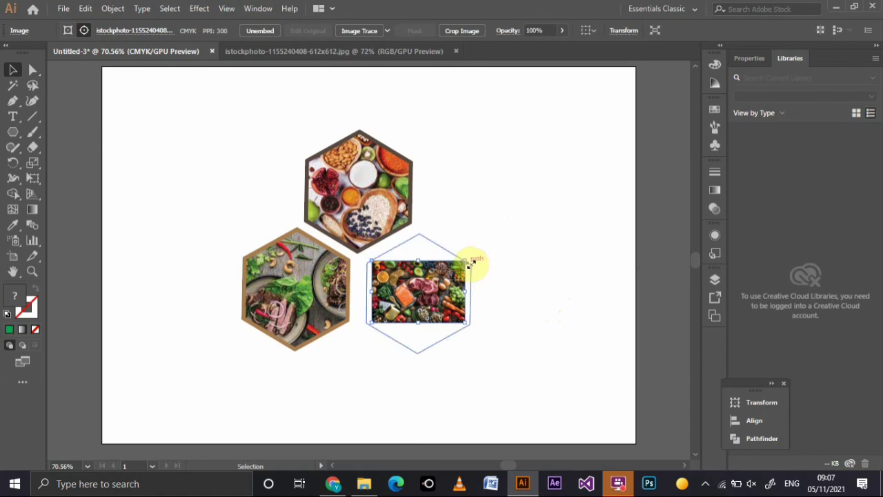
drag(465, 259, 514, 226)
drag(430, 290, 415, 322)
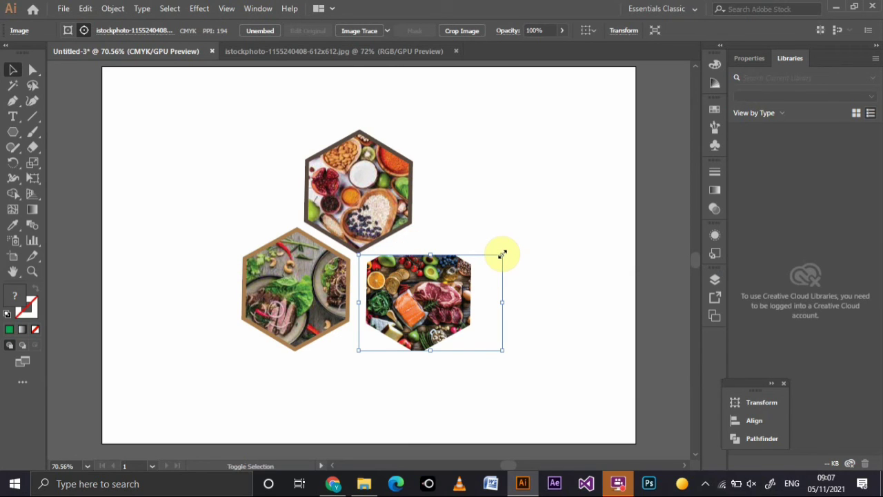
drag(503, 254, 547, 177)
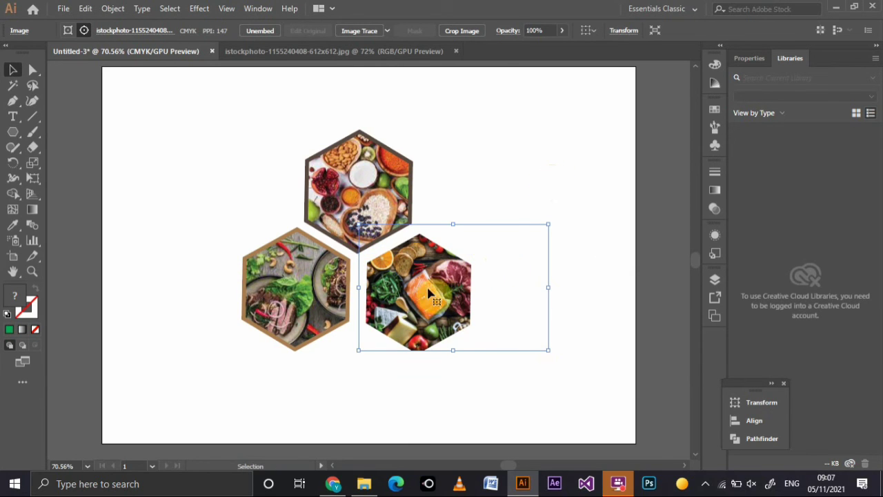
drag(426, 290, 443, 298)
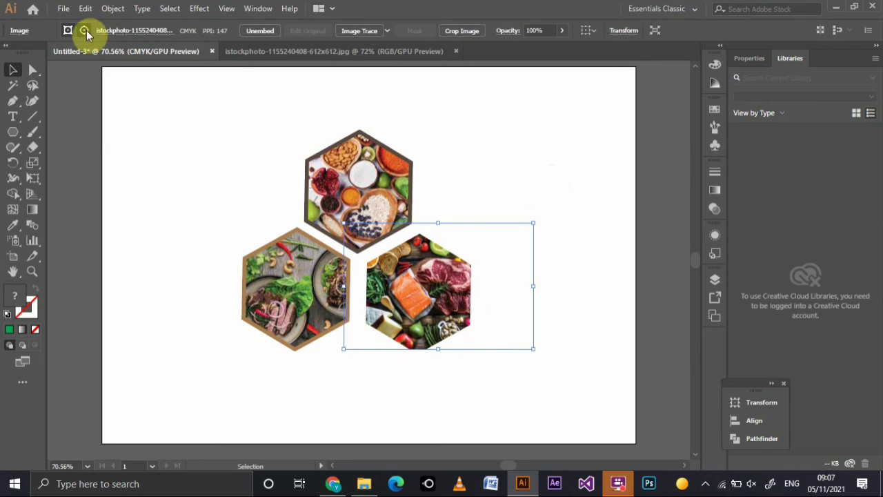
Give the lower-right hexagon's clipping path a dark brown stroke with a weight of 0.2 cm.
click(67, 31)
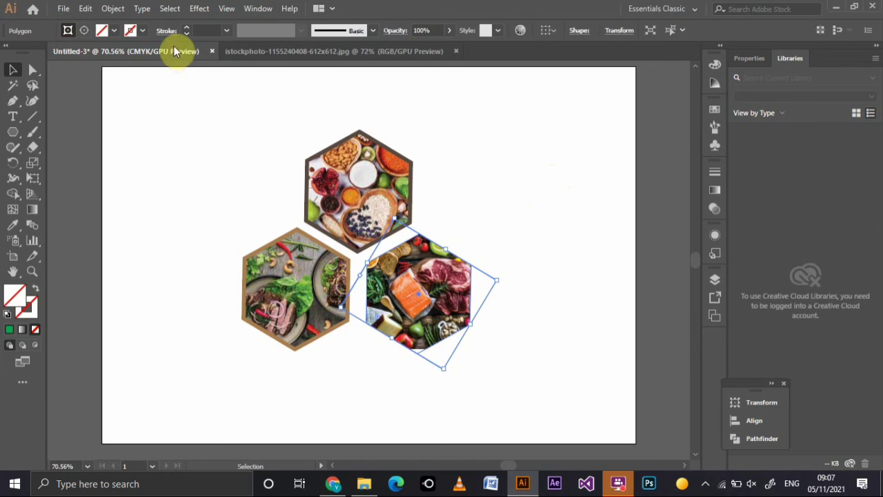
click(143, 31)
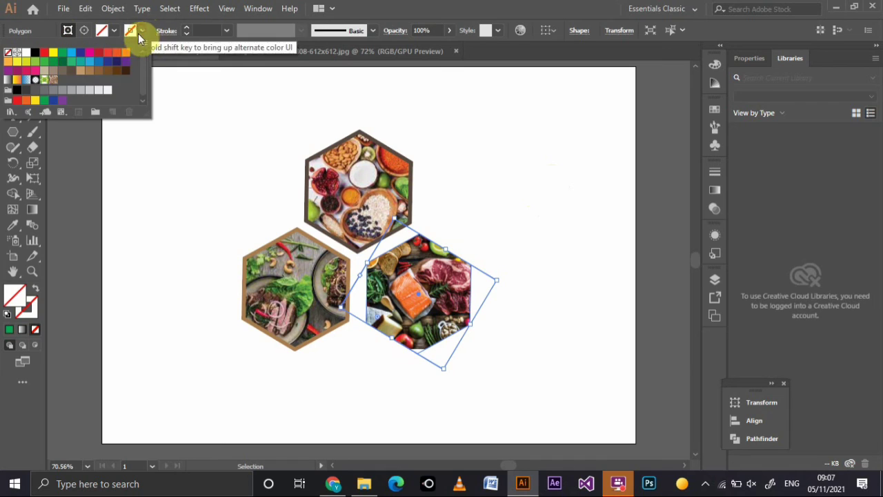
click(125, 71)
click(225, 31)
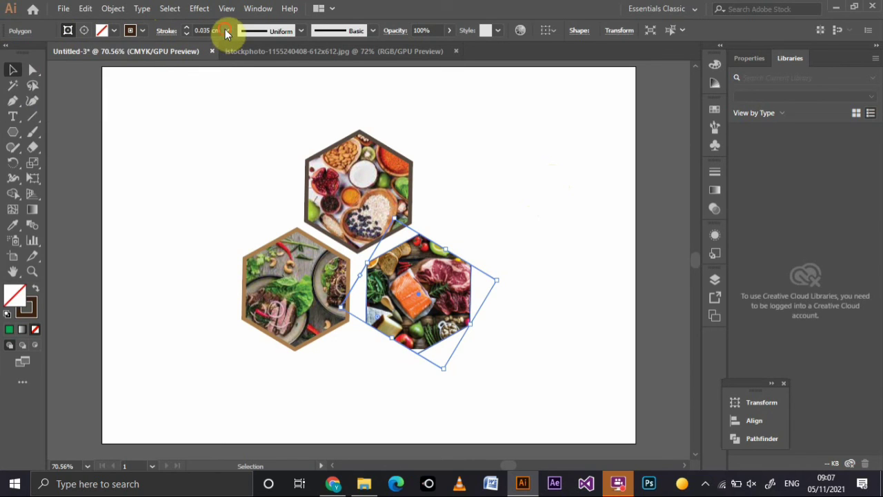
click(226, 31)
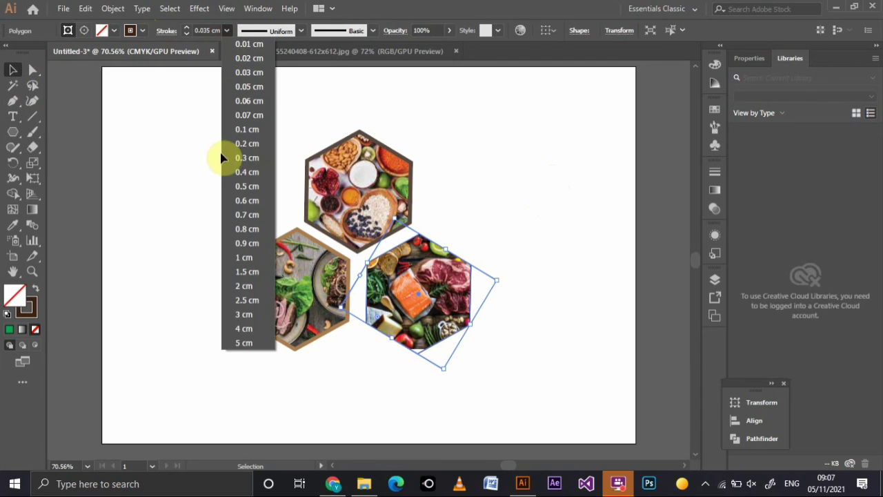
click(257, 146)
click(562, 268)
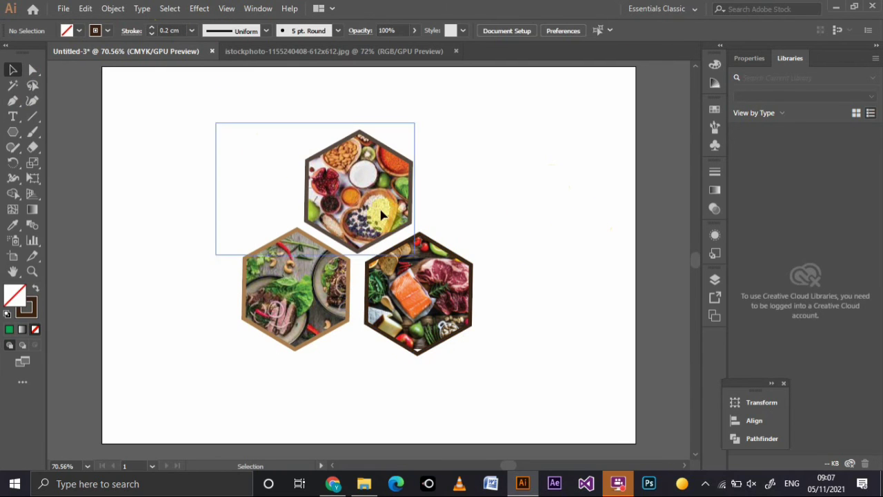
drag(227, 150, 492, 328)
right_click(430, 306)
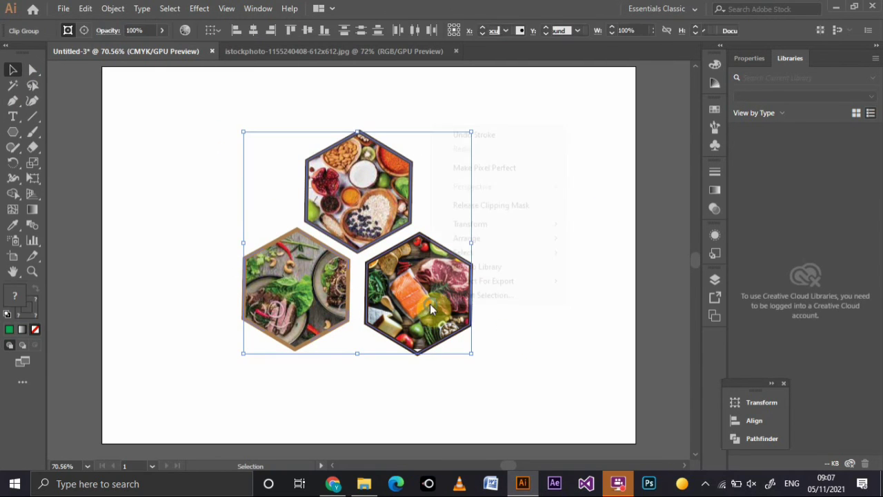
click(529, 116)
key(ctrl+a)
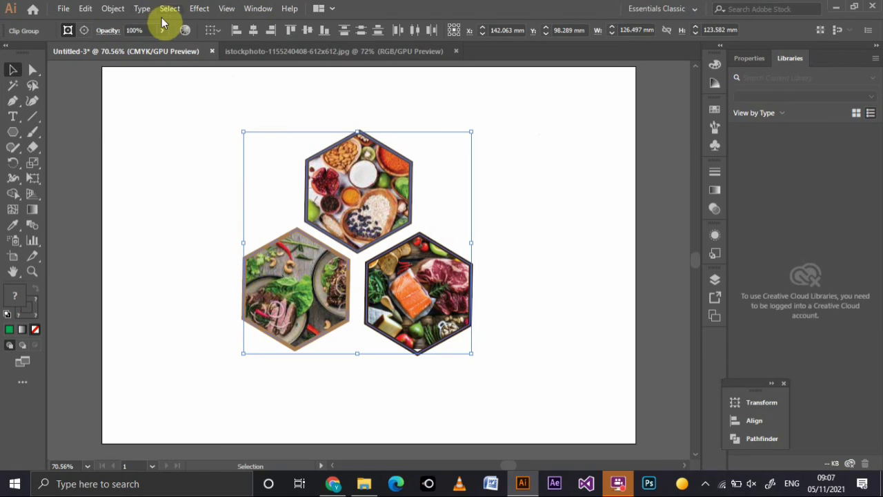
click(514, 186)
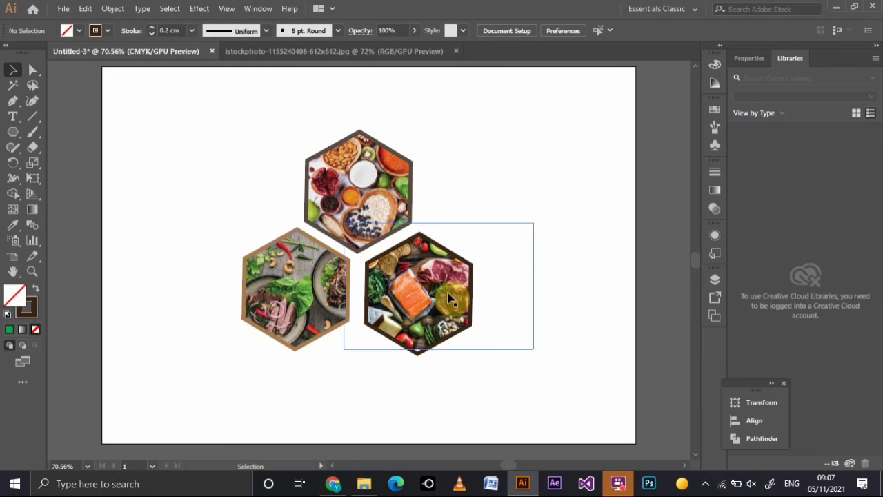
Move the lower-right hexagon slightly closer to the lower-left one and group all three hexagons.
drag(476, 282, 469, 278)
click(542, 235)
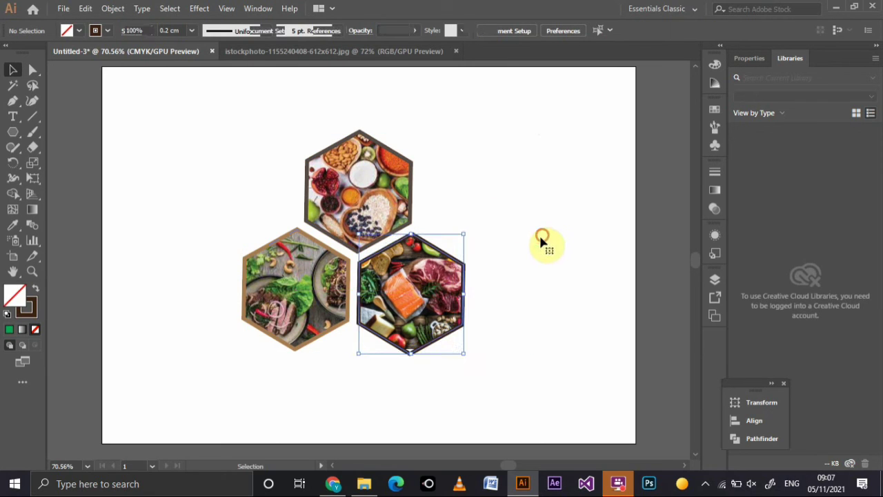
drag(176, 110, 491, 304)
click(112, 8)
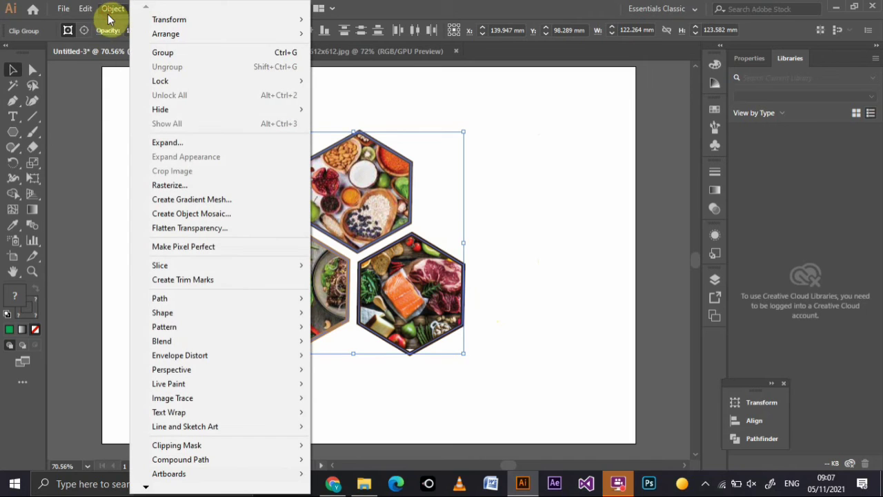
click(194, 53)
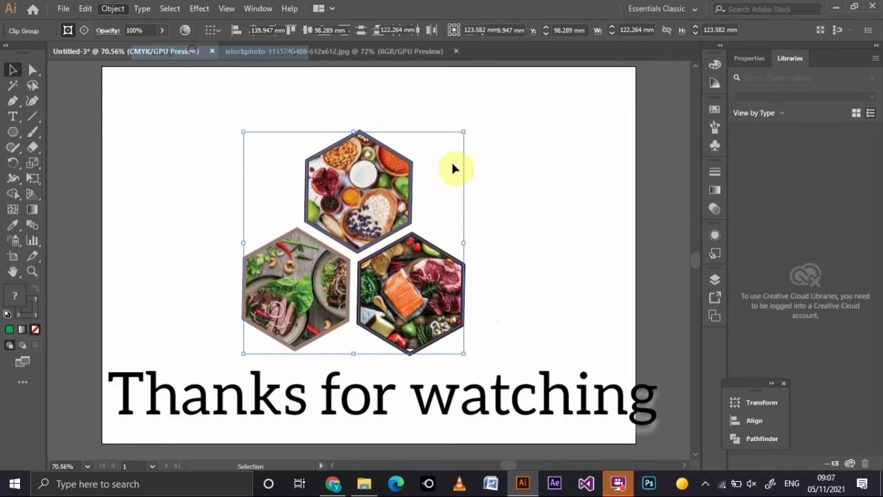
click(581, 230)
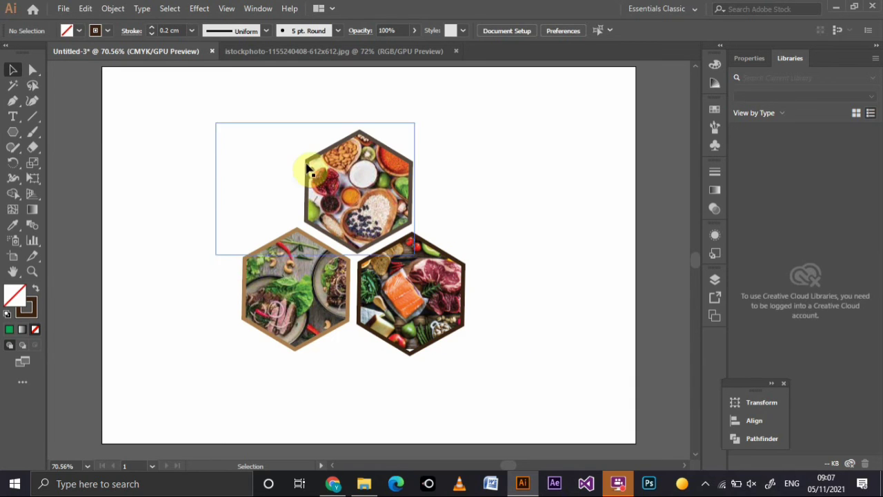
Enlarge the hexagon group slightly to about 126 mm high and shift it a little down and to the right on the artboard.
drag(287, 142, 469, 324)
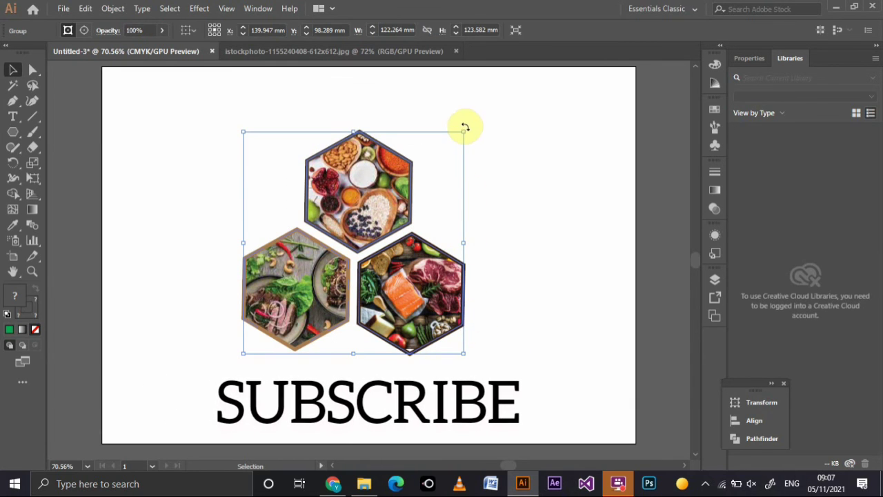
drag(463, 134, 467, 127)
drag(435, 316, 445, 322)
click(497, 301)
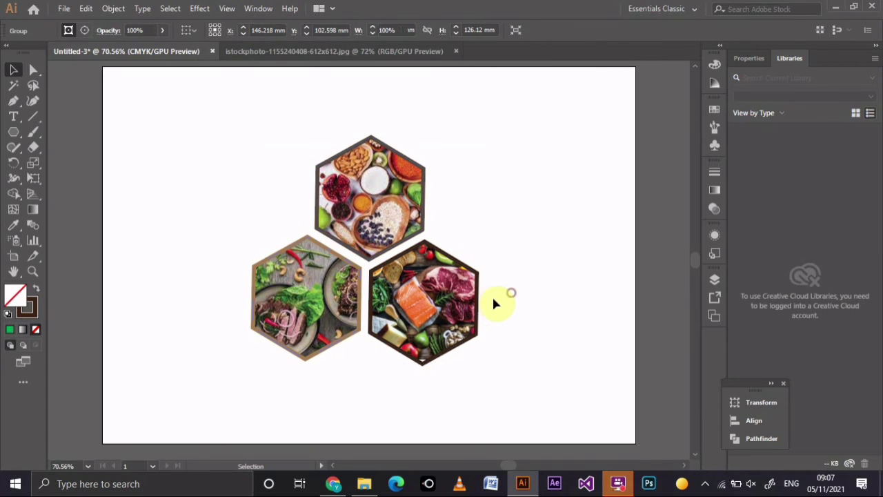